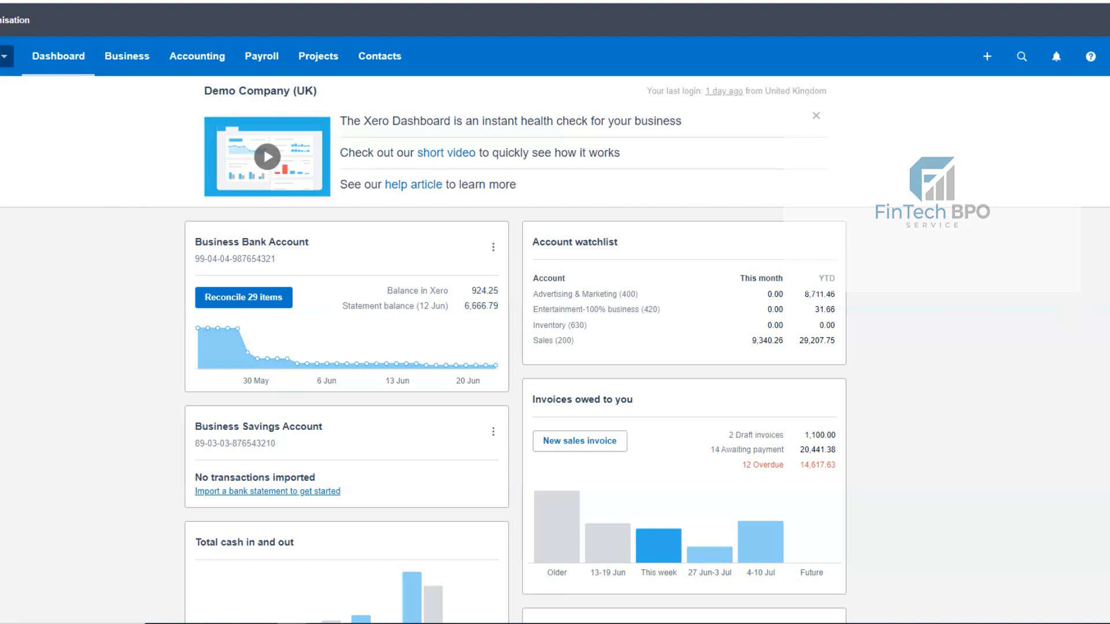
- Open the Demo Company (UK) organisation menu from the Xero dashboard
click(4, 56)
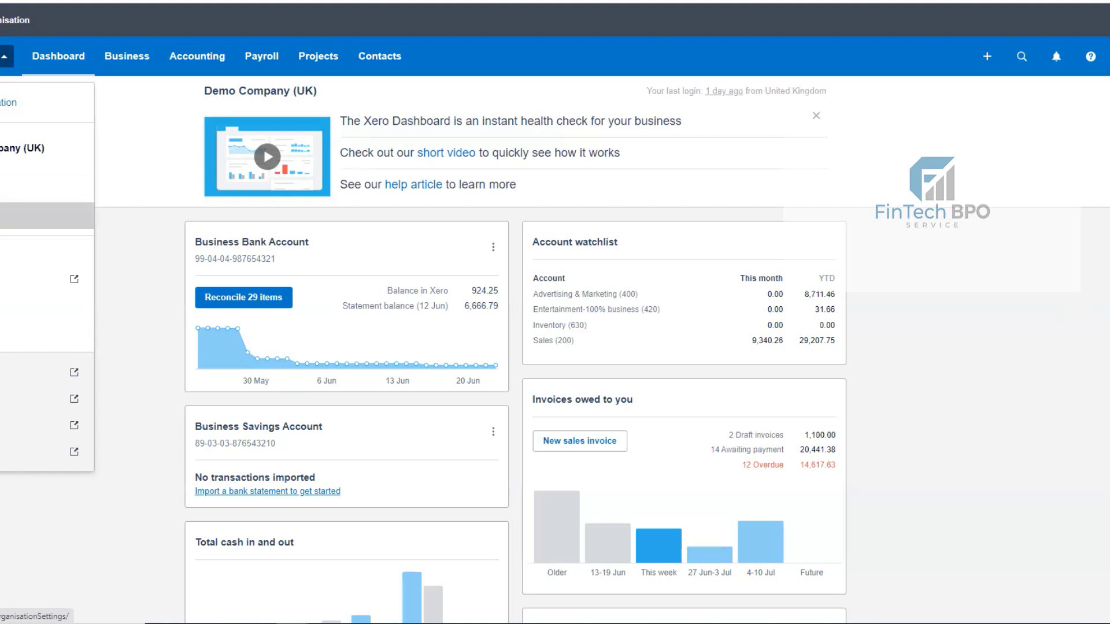
- Go to Settings to reach the Organisation settings page
double_click(217, 241)
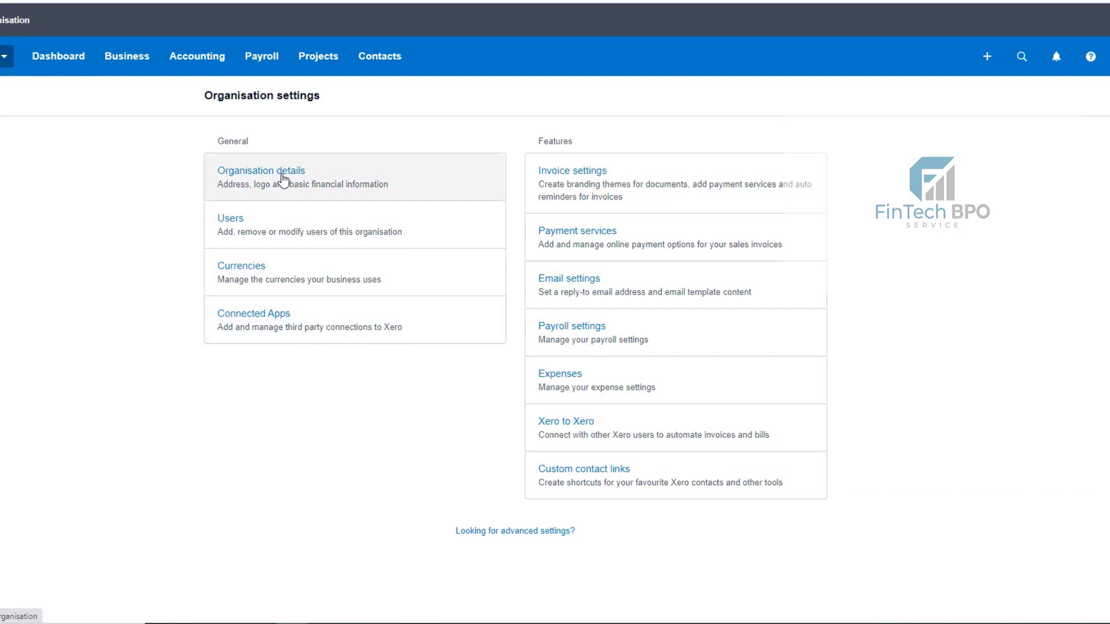
- Open Organisation details and expand the Organisation type dropdown, currently Limited Company
click(283, 181)
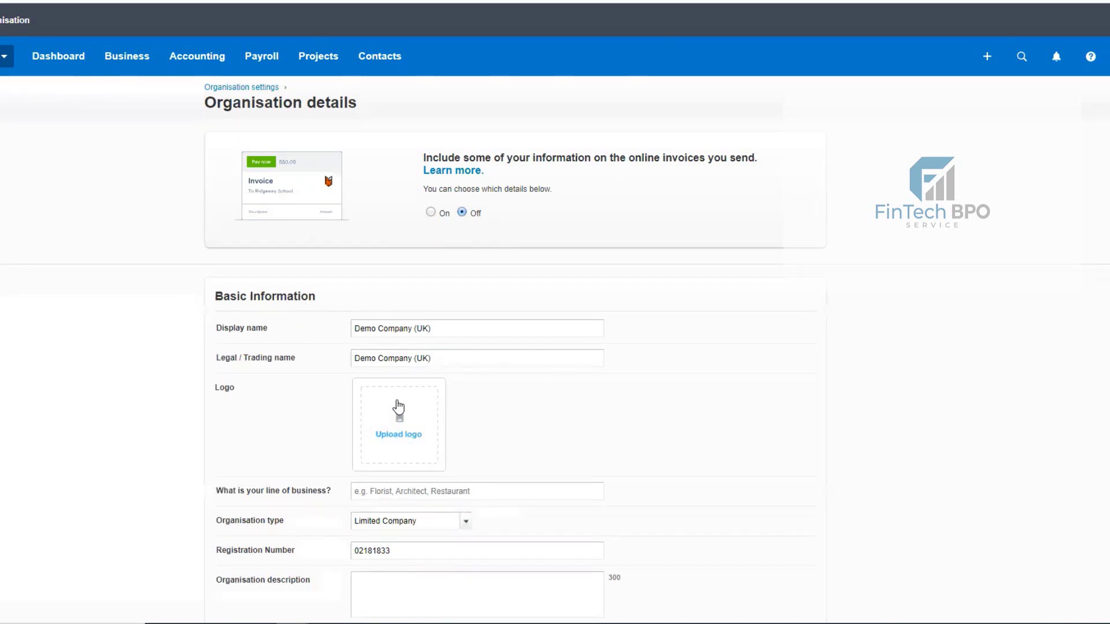
scroll(398, 406, down, 1)
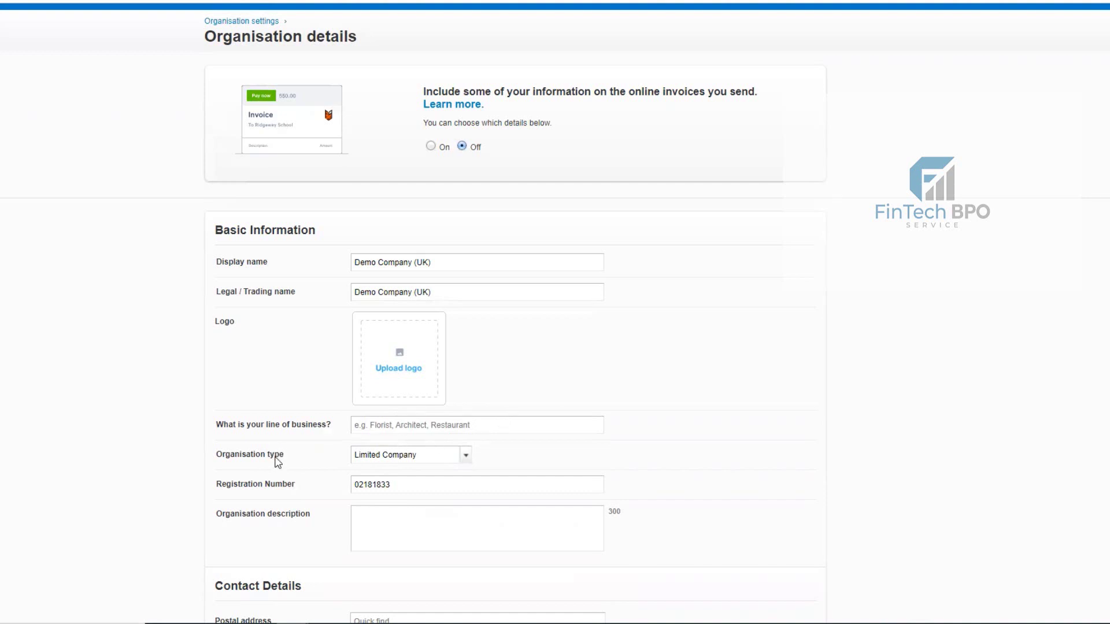
click(468, 458)
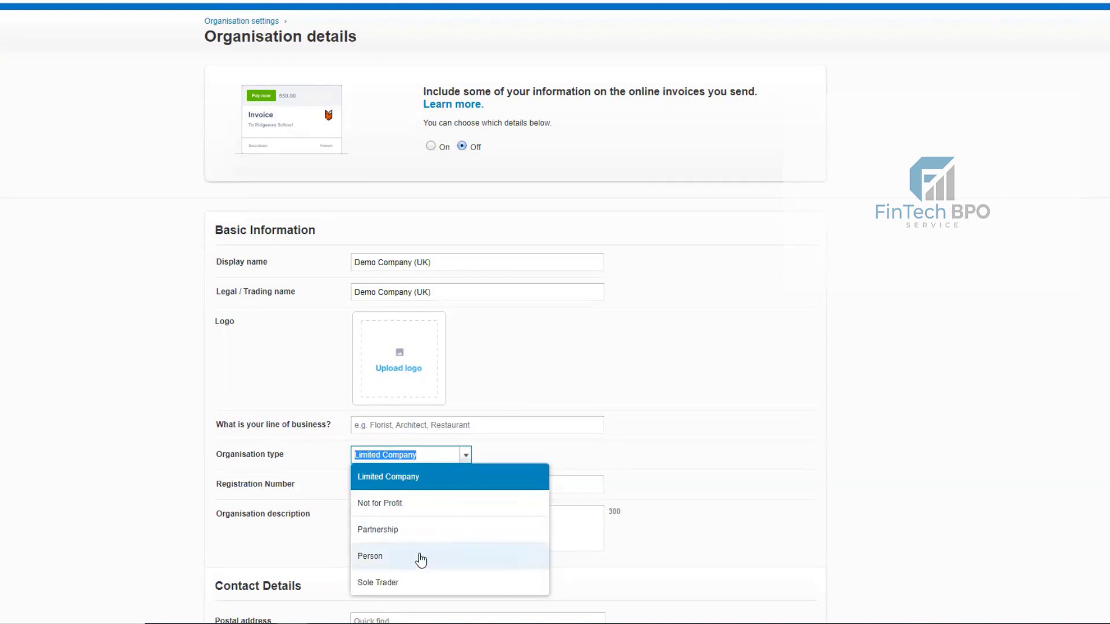
- Keep Limited Company and look over the registration number, postal address and telephone
scroll(578, 502, down, 2)
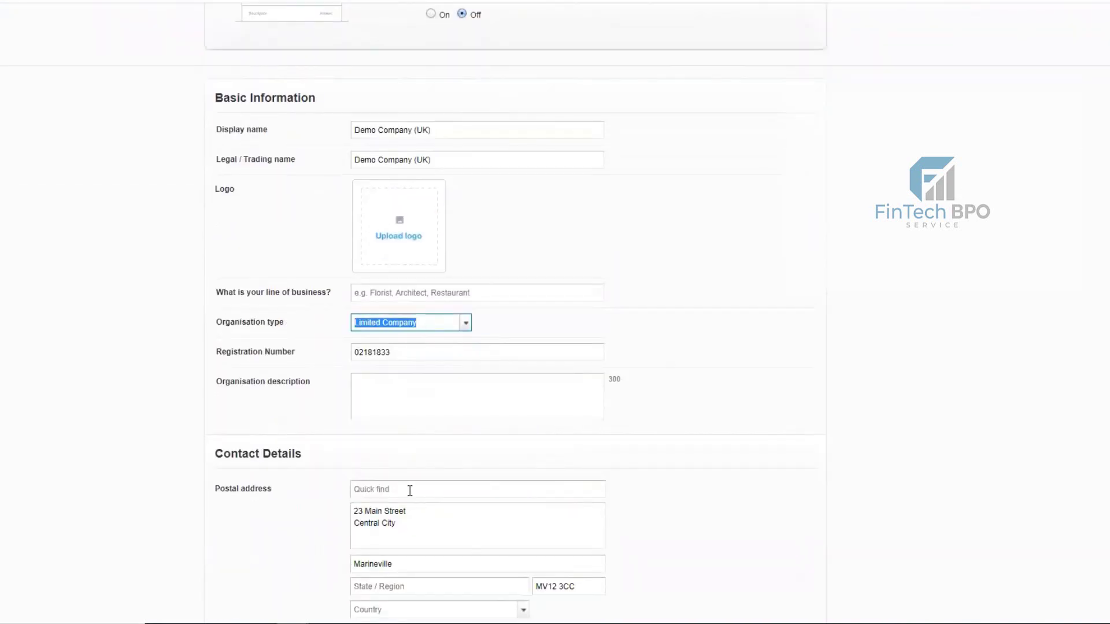
scroll(411, 491, down, 1)
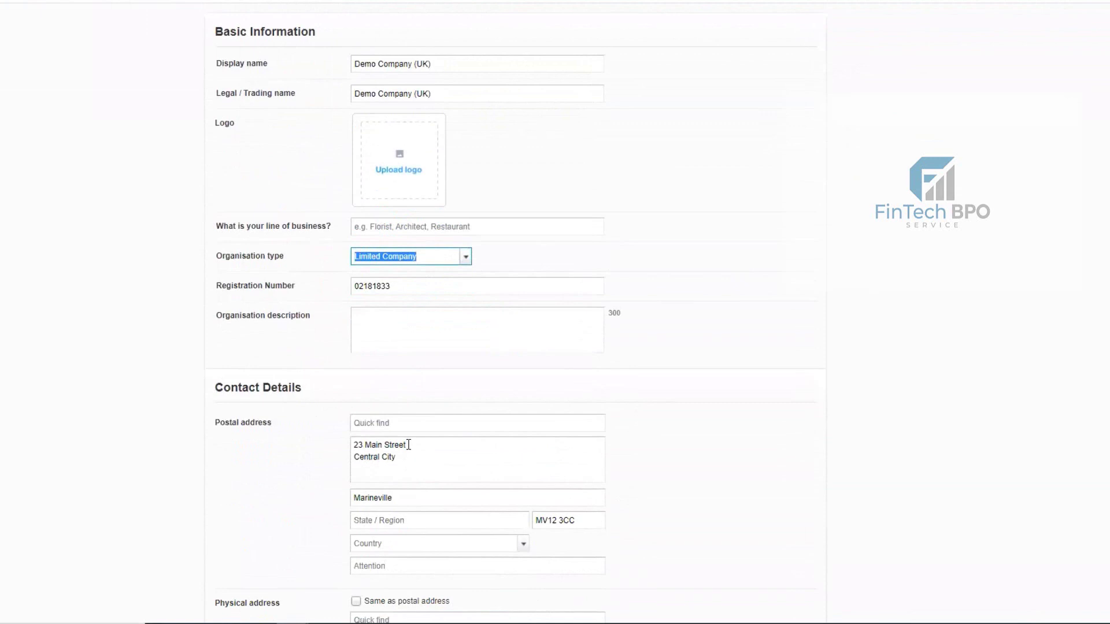
scroll(403, 440, down, 2)
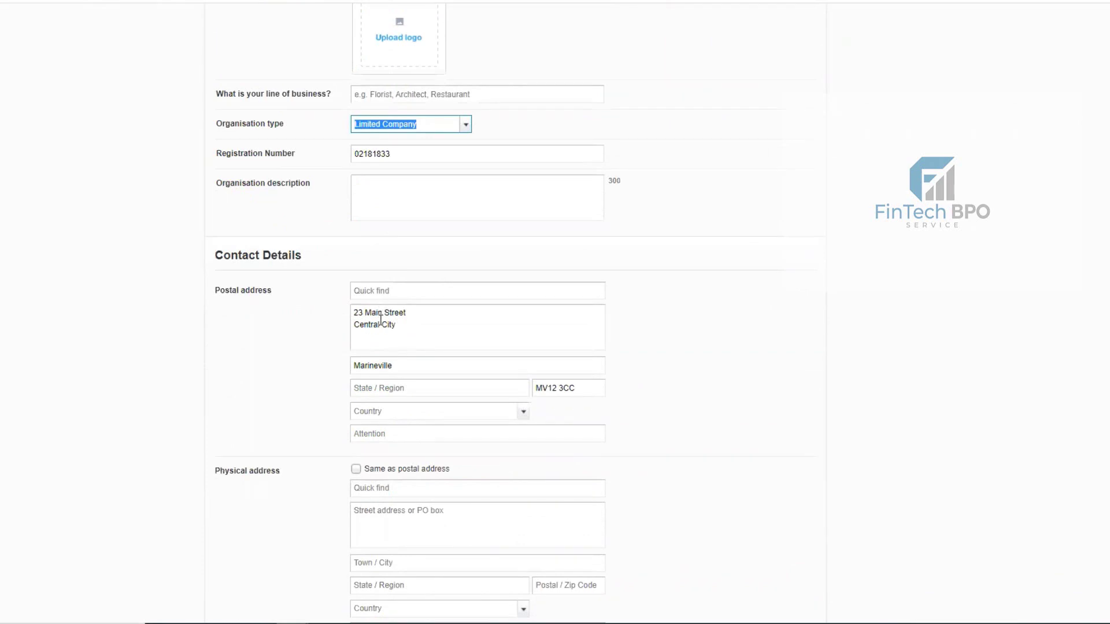
scroll(382, 321, down, 2)
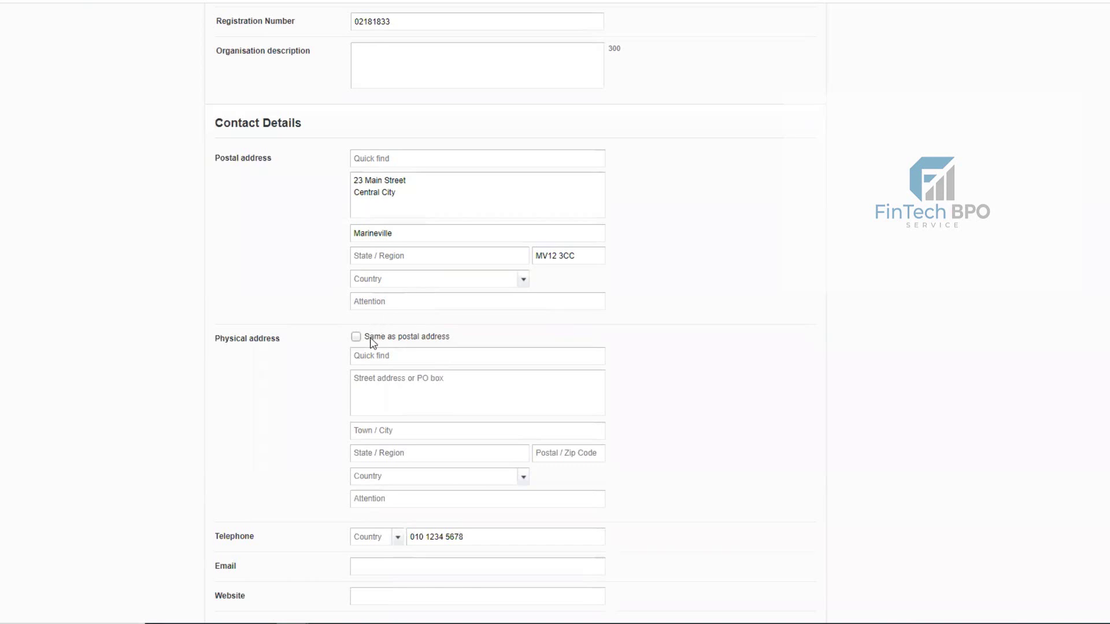
scroll(370, 344, down, 2)
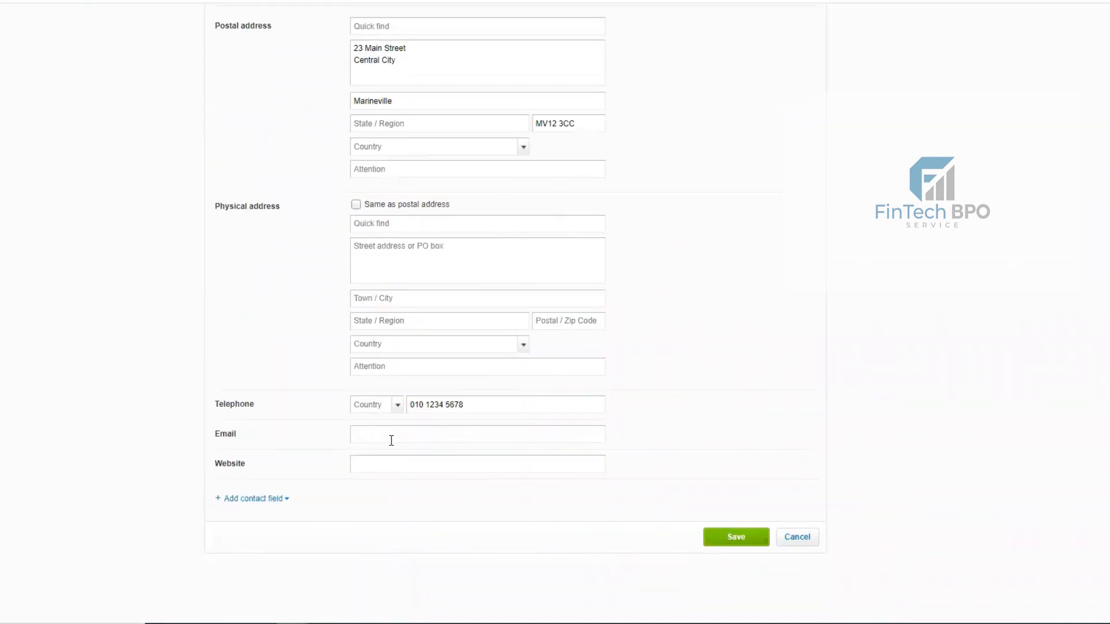
scroll(539, 490, up, 2)
scroll(539, 490, up, 8)
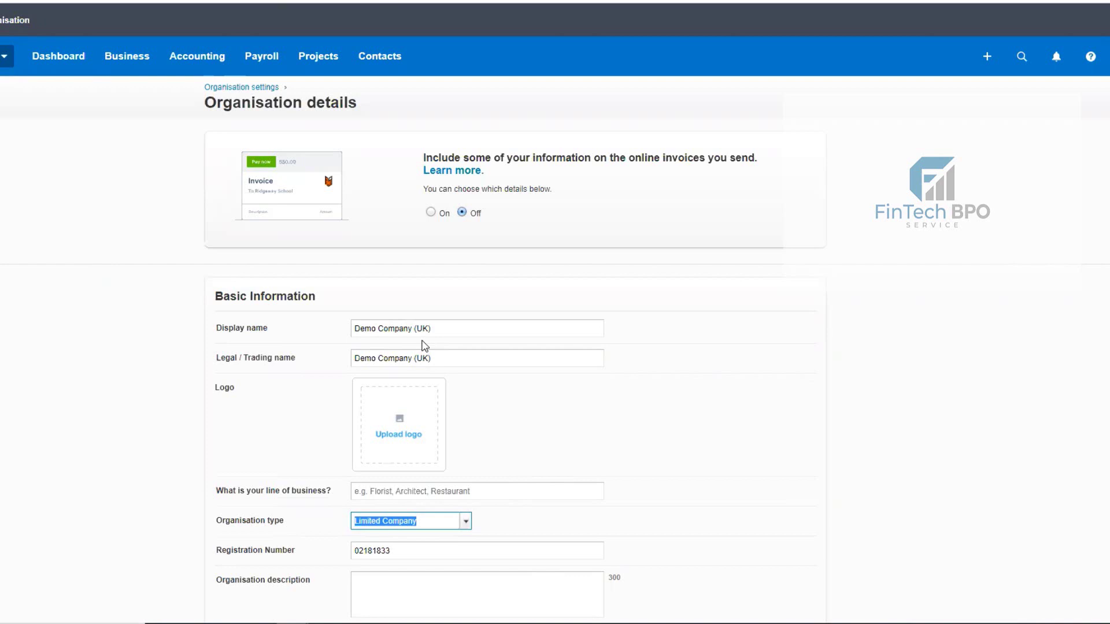
- Save the Demo Company (UK) organisation details with Limited Company kept
scroll(348, 350, down, 1)
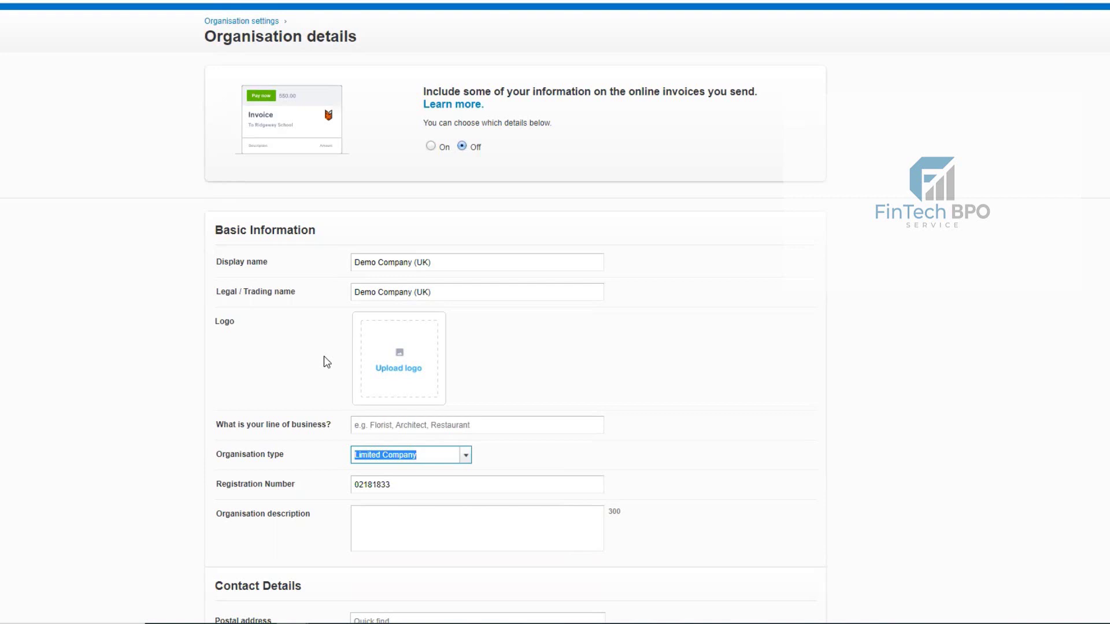
scroll(329, 323, down, 3)
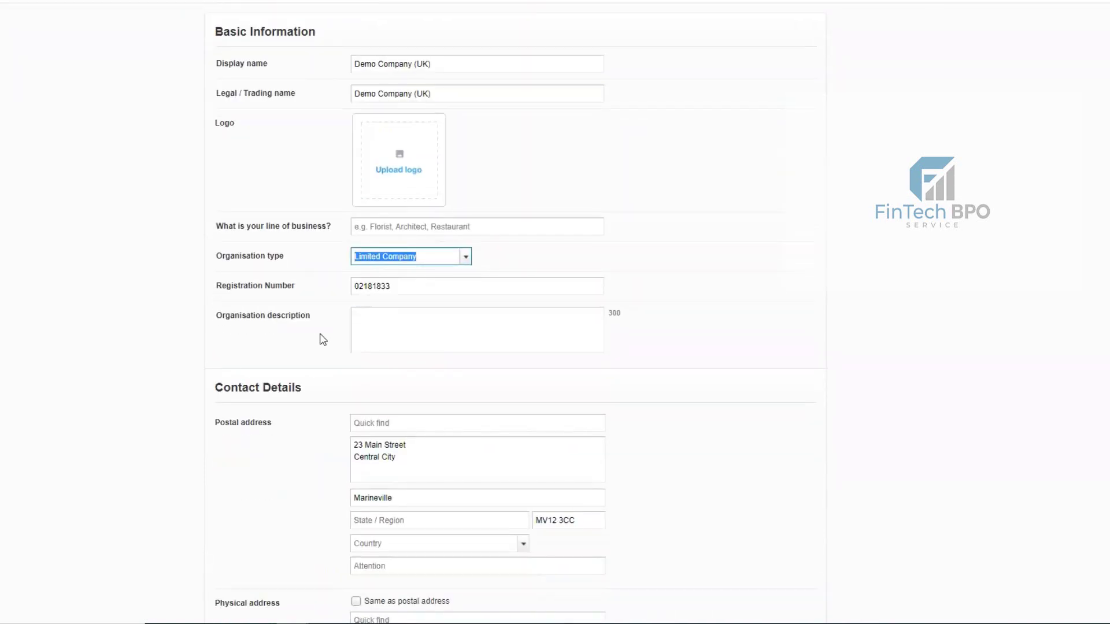
scroll(318, 344, down, 1)
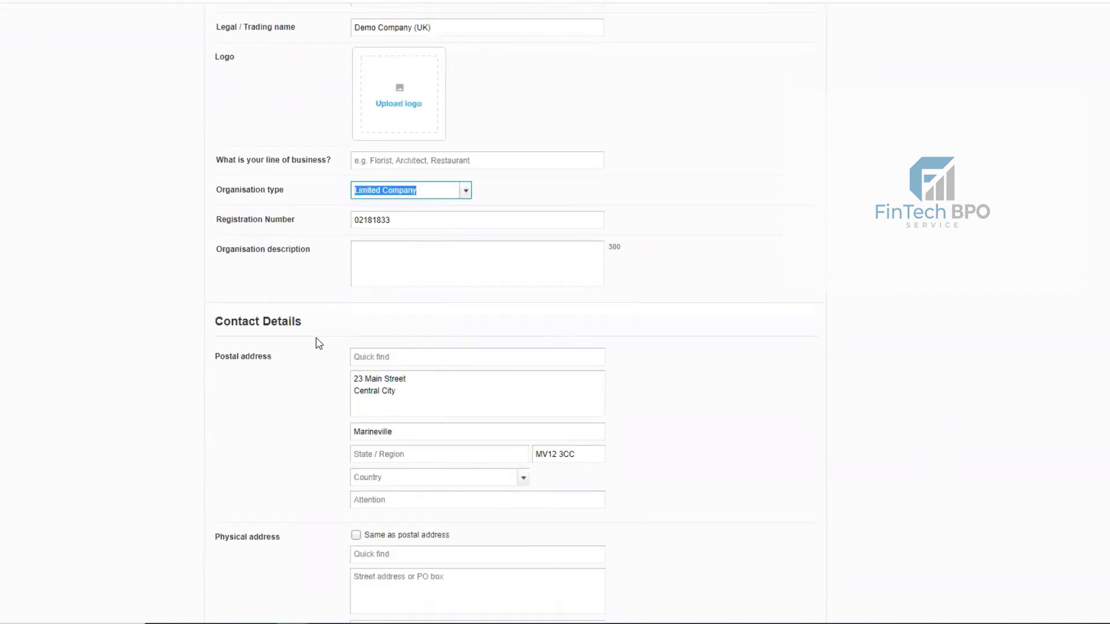
scroll(318, 344, down, 6)
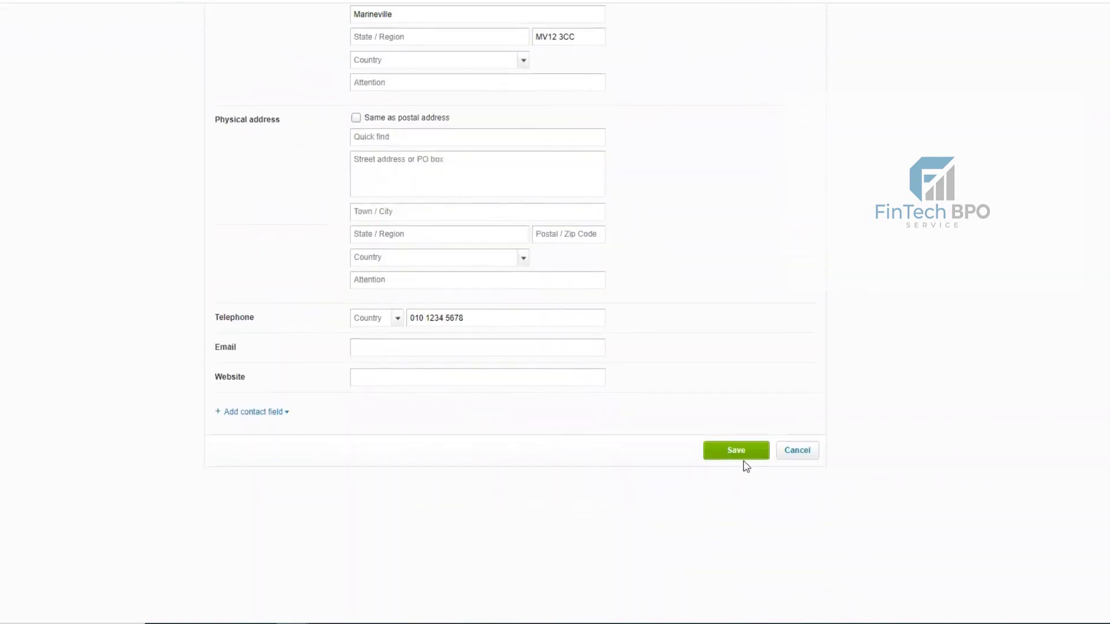
click(743, 458)
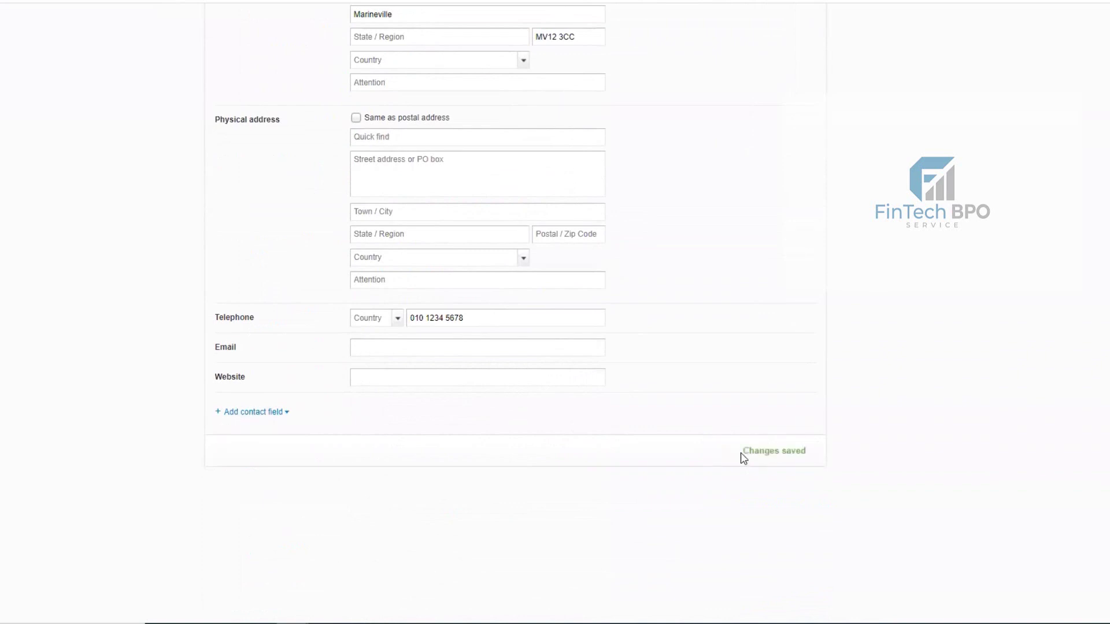
scroll(630, 442, up, 10)
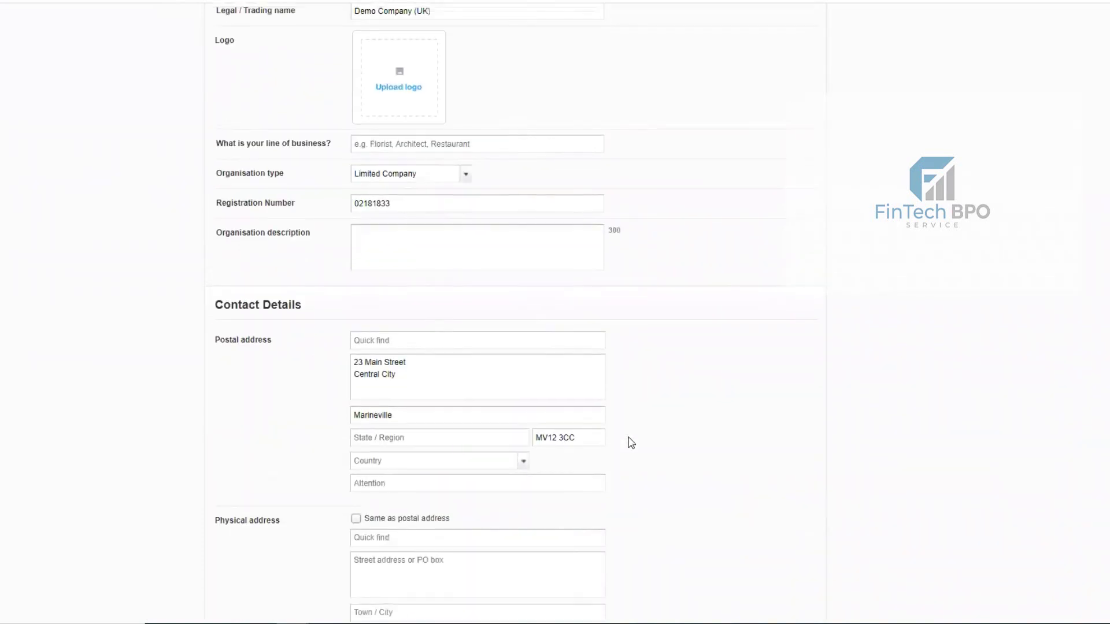
- Go back to Organisation settings and open Users under General
click(4, 56)
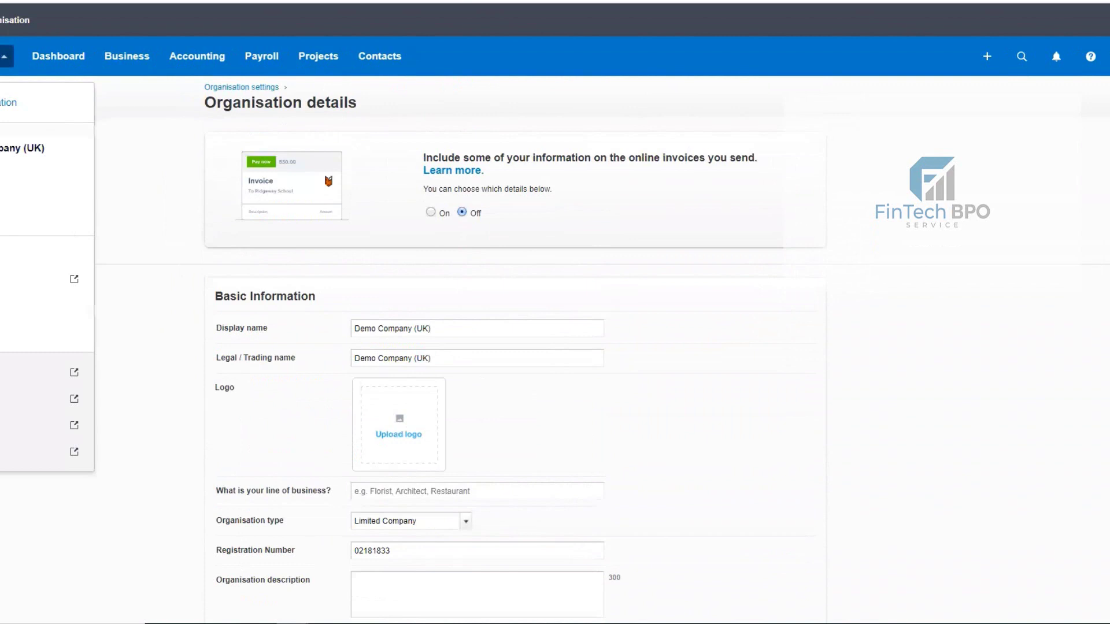
click(46, 215)
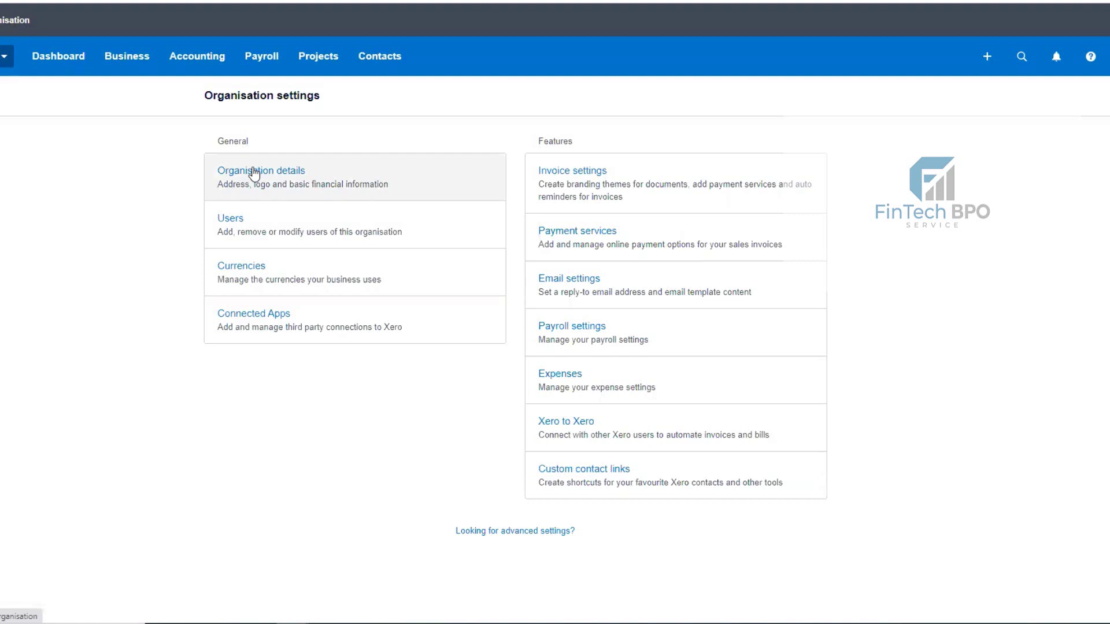
click(236, 214)
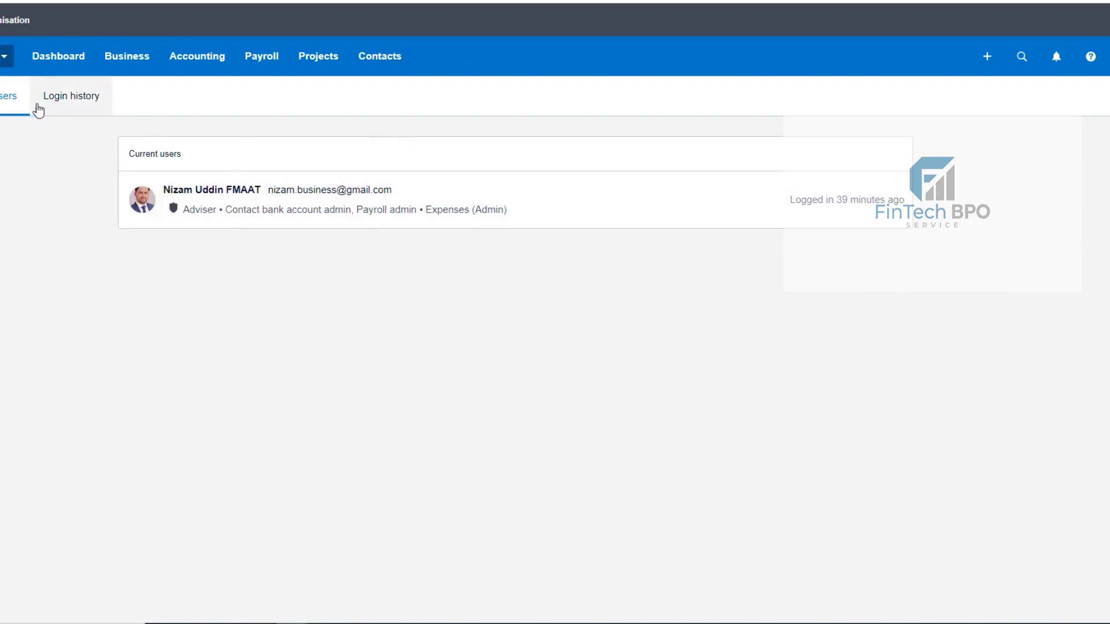
- Check the + Create new options, review the single Adviser user, then open the organisation menu
click(987, 58)
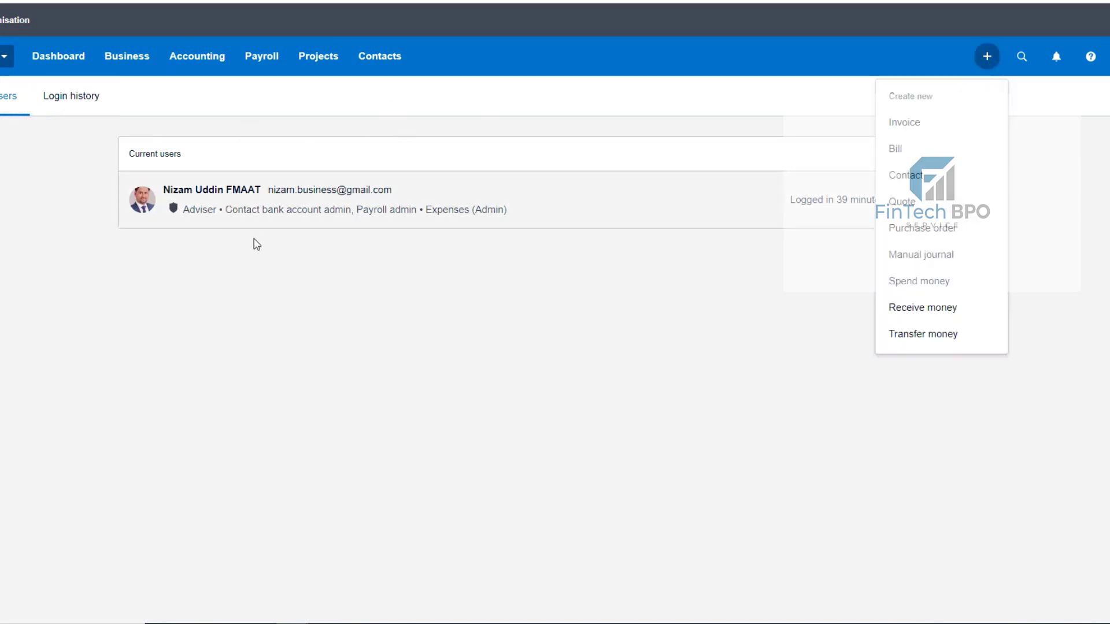
double_click(807, 199)
click(12, 96)
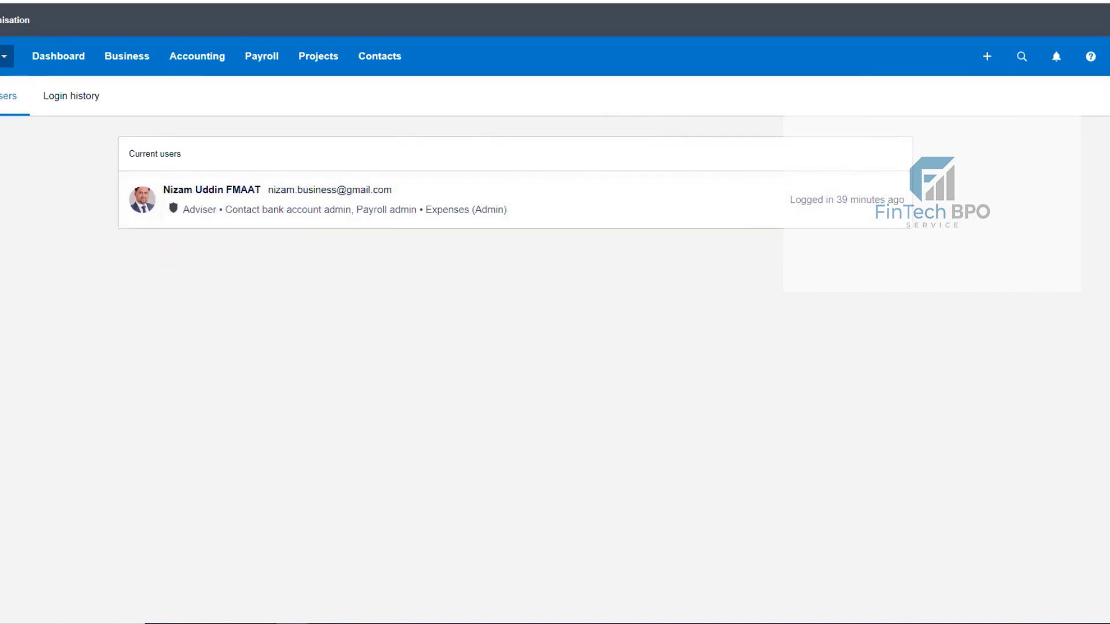
click(5, 56)
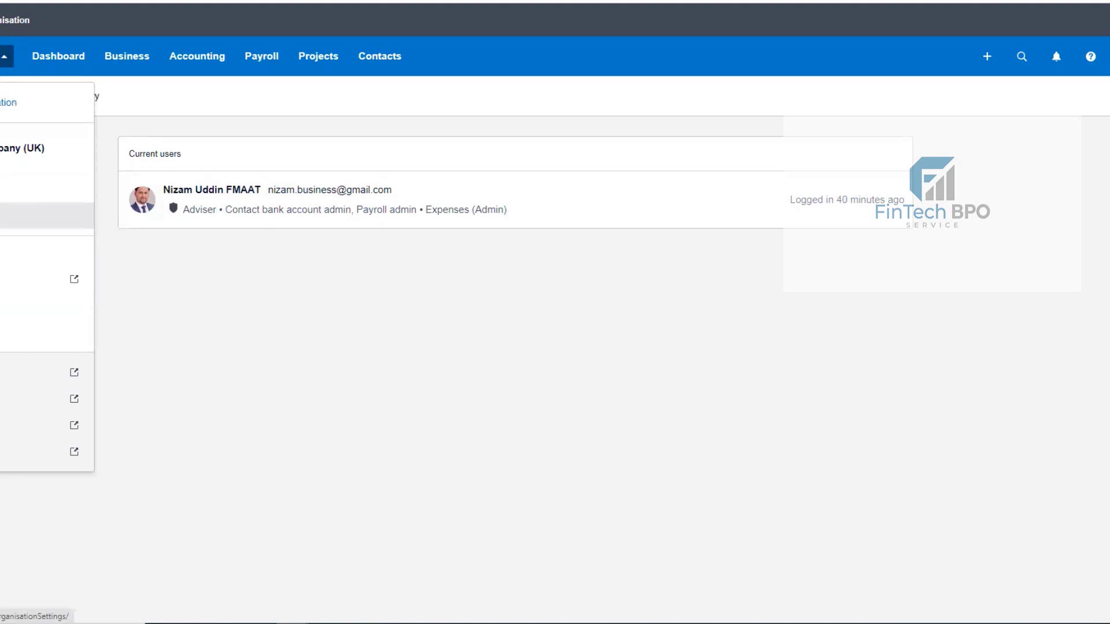
- Open Currencies under General in Organisation settings, showing 23 Jun 2021 rates
click(46, 216)
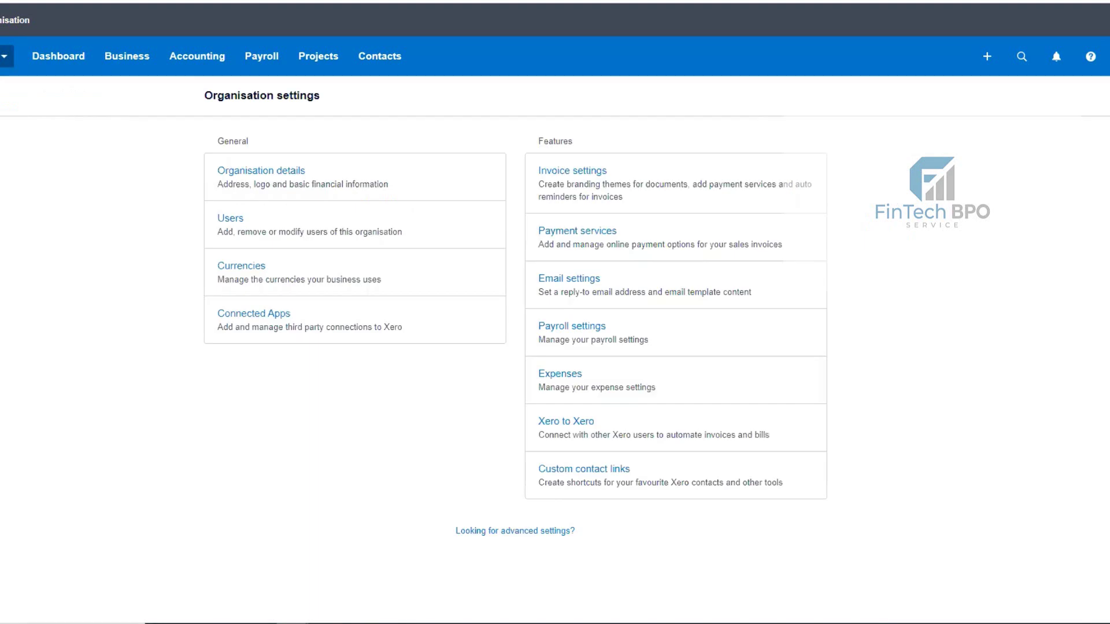
click(262, 268)
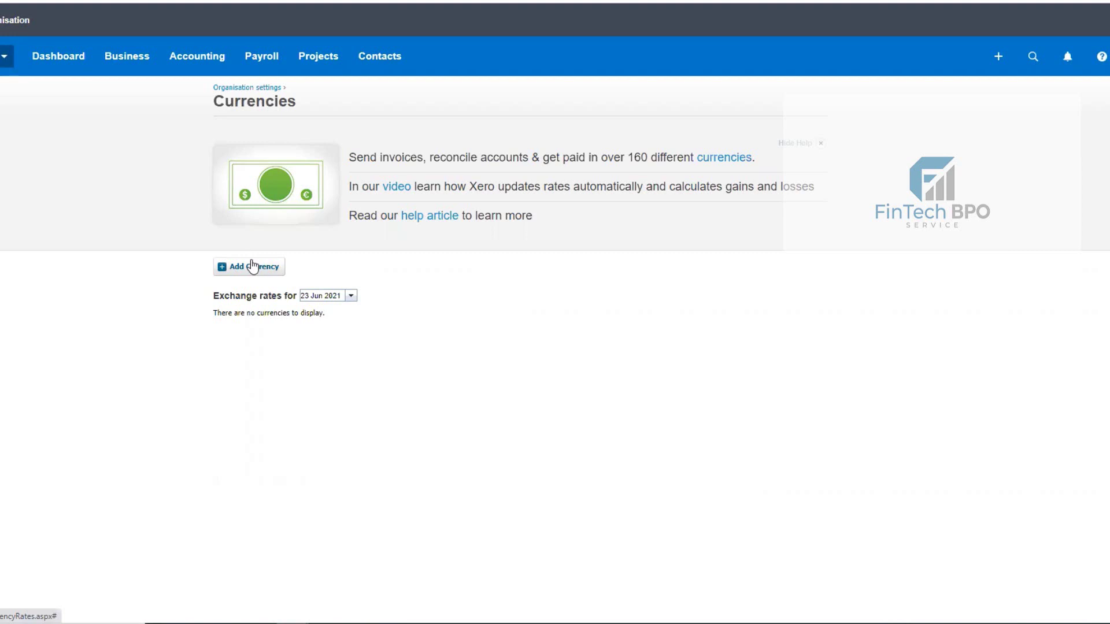
- Add EUR Euro as a currency, listed at 1.17055 per GBP
click(251, 267)
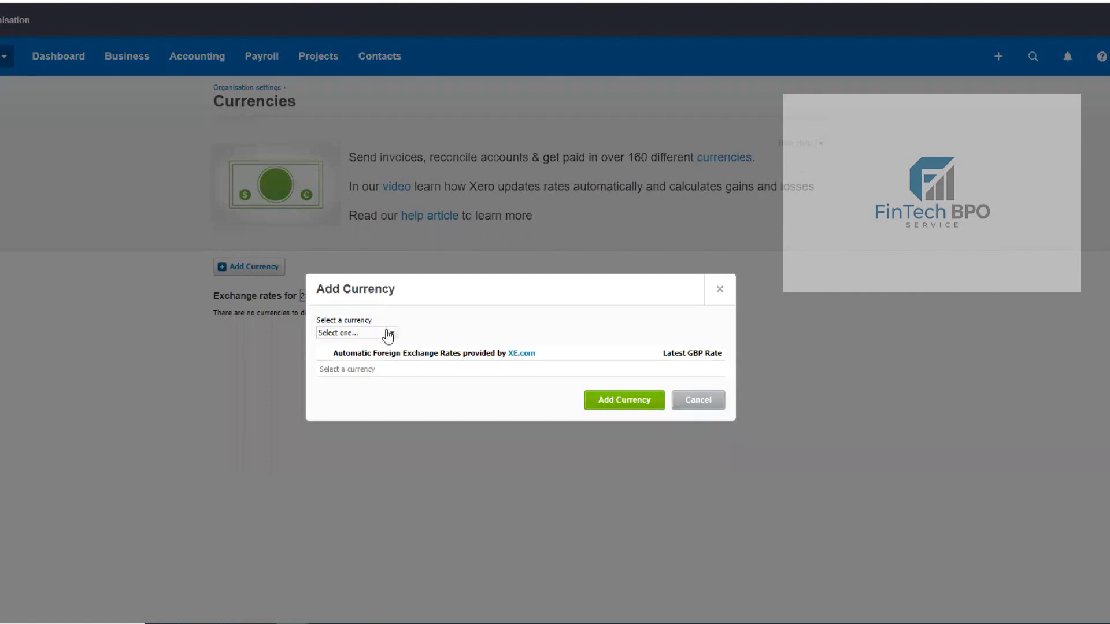
triple_click(391, 335)
click(390, 333)
triple_click(389, 333)
click(390, 333)
click(379, 334)
click(393, 338)
click(393, 336)
triple_click(393, 336)
click(393, 335)
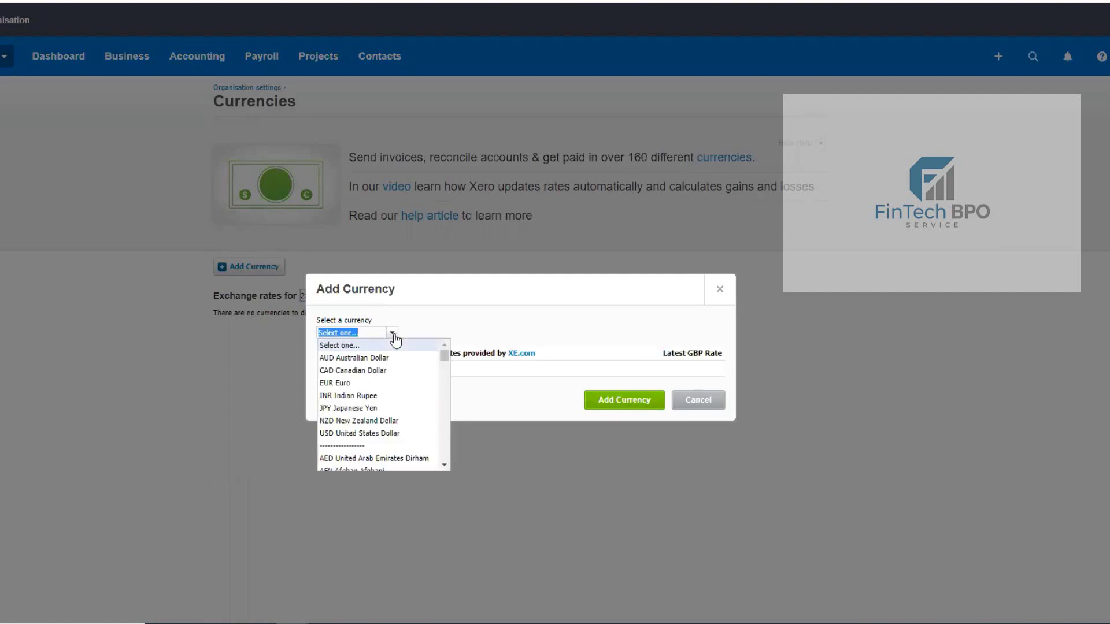
click(363, 387)
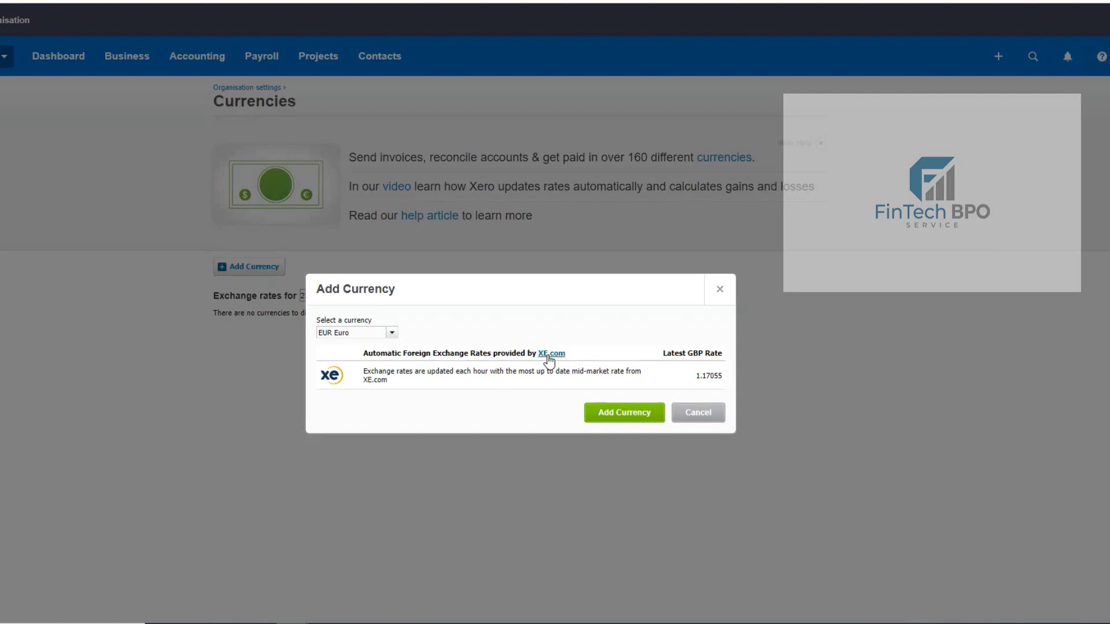
click(604, 412)
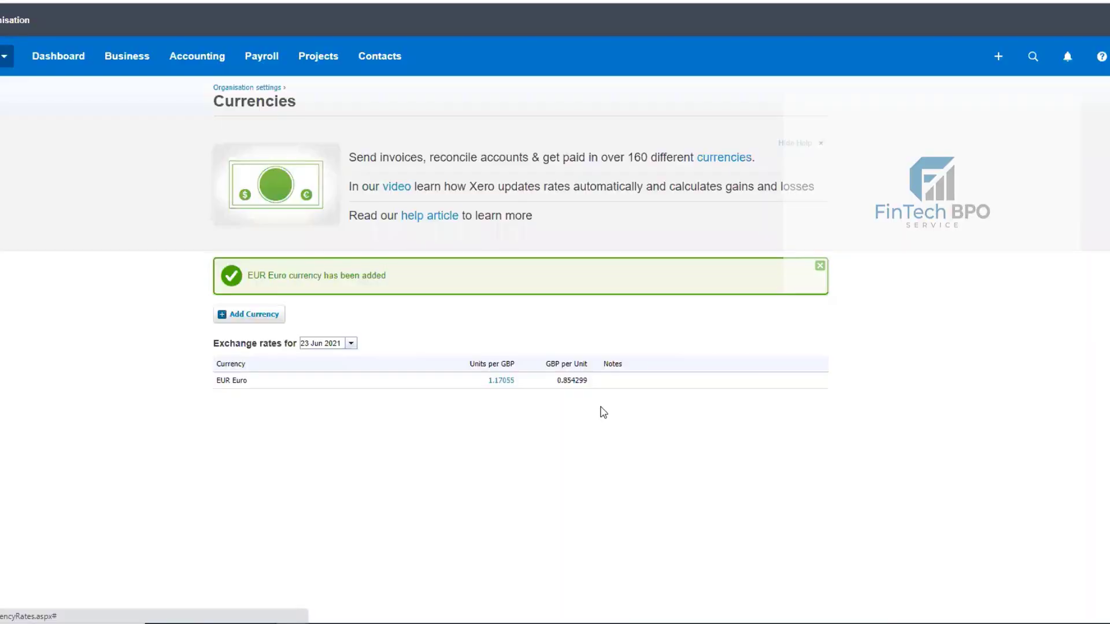
- Add USD United States Dollar, listed at 1.39899 per GBP
click(237, 317)
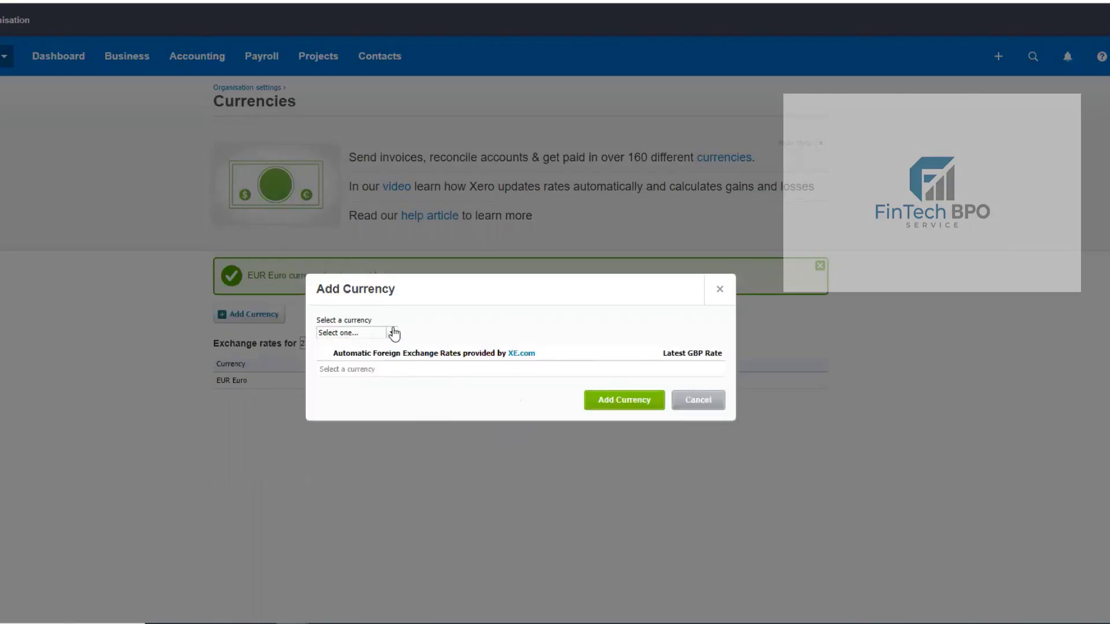
click(393, 333)
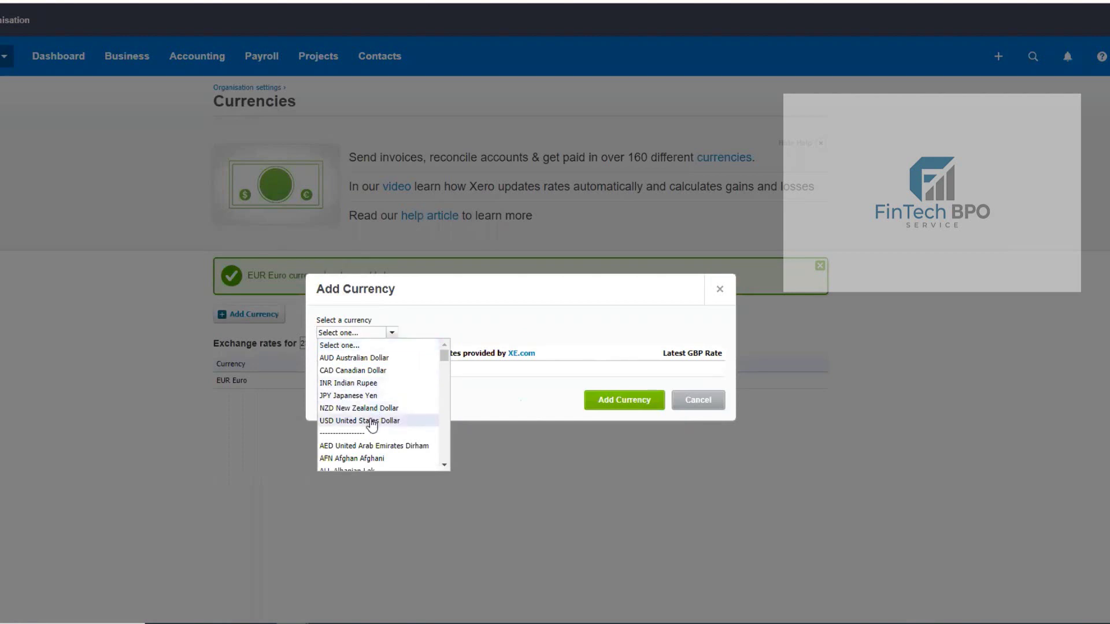
click(372, 421)
click(624, 415)
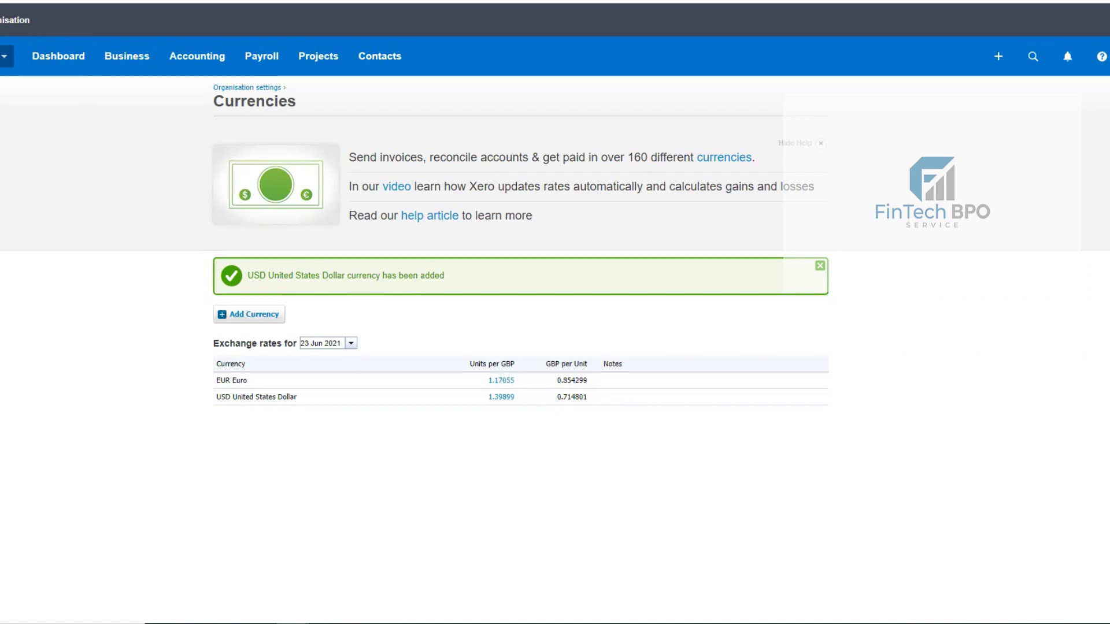
- Open and dismiss the organisation menu, leaving the EUR 1.17055 and USD 1.39899 rates listed
click(6, 56)
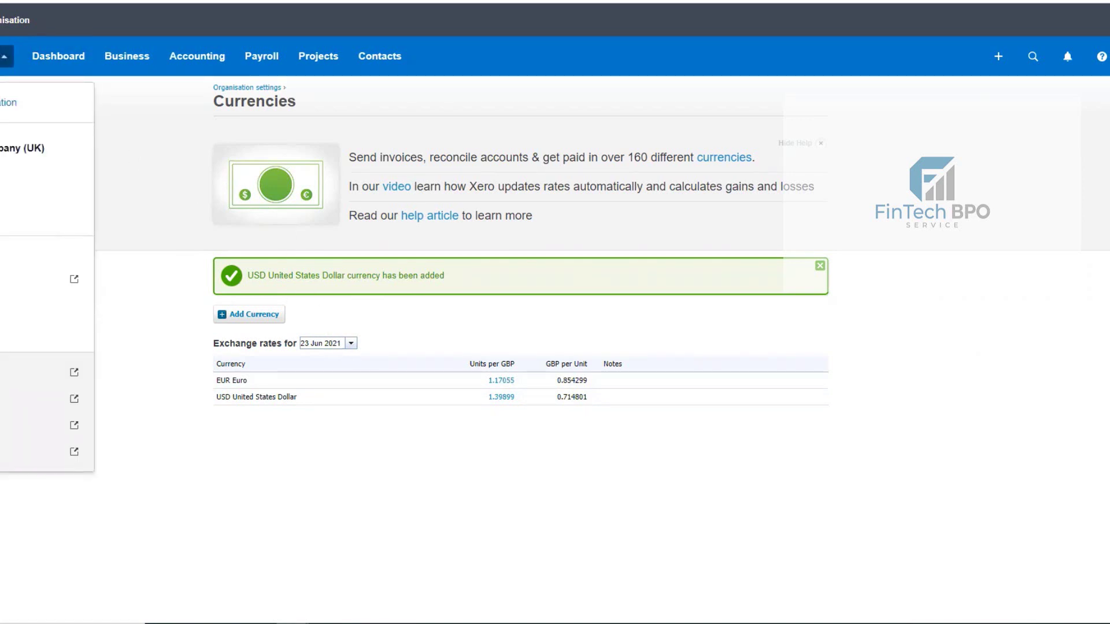
triple_click(440, 215)
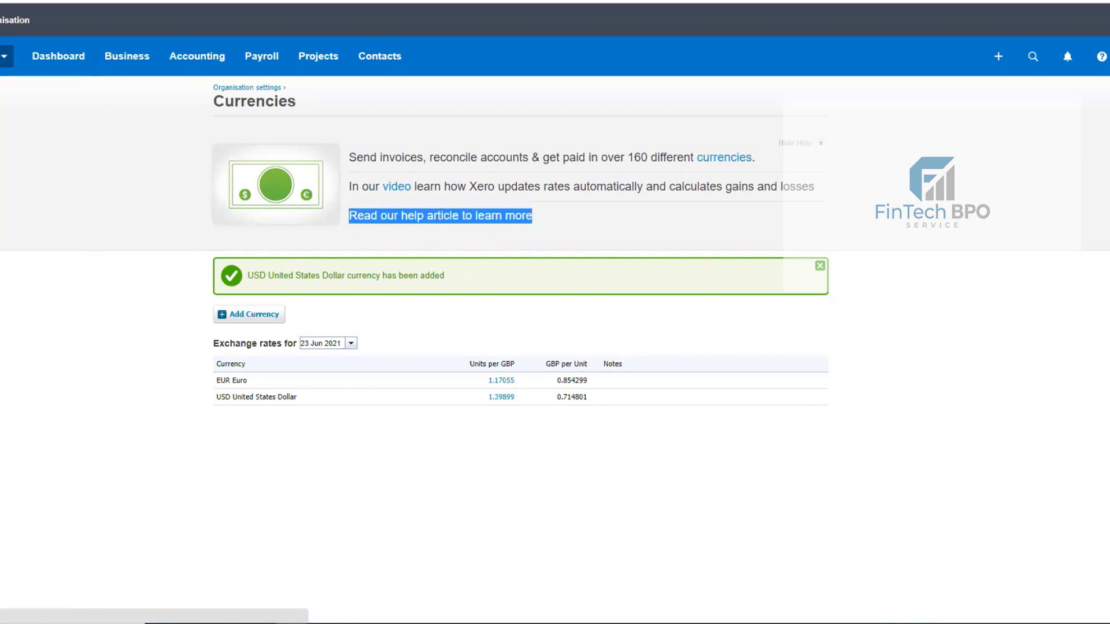
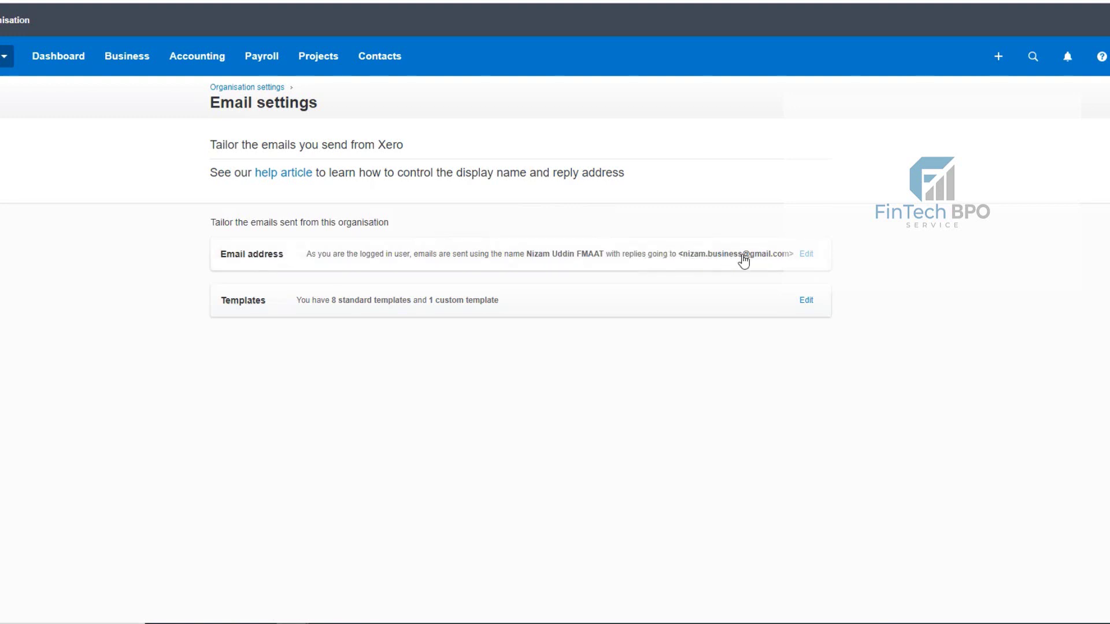
- Add a new reply-to email address with the display name FinTek and submit it for verification
click(806, 254)
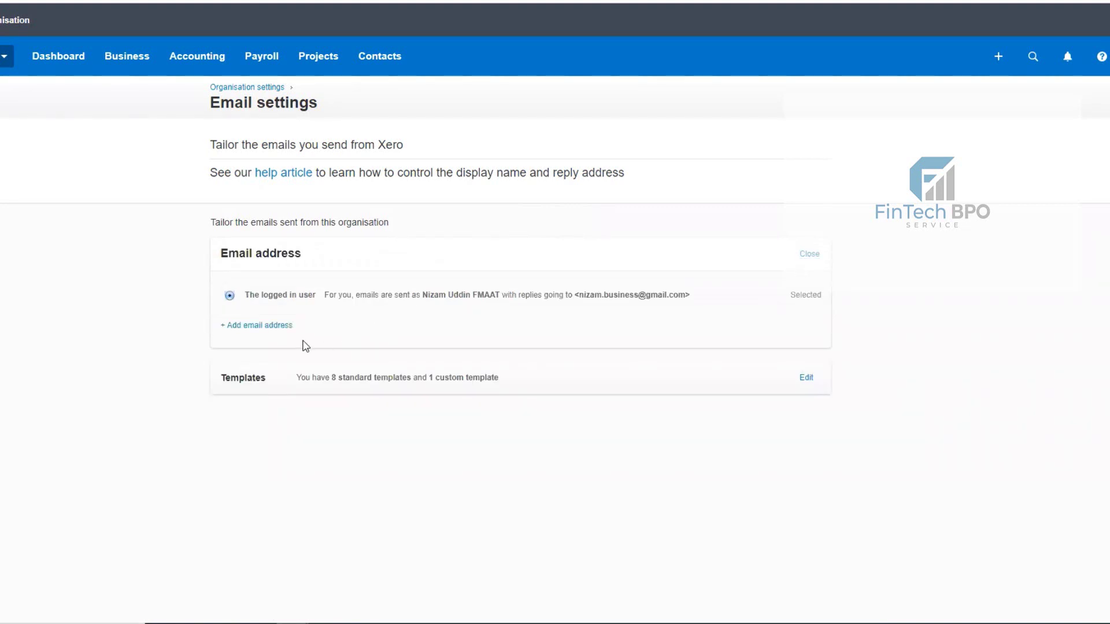
click(273, 329)
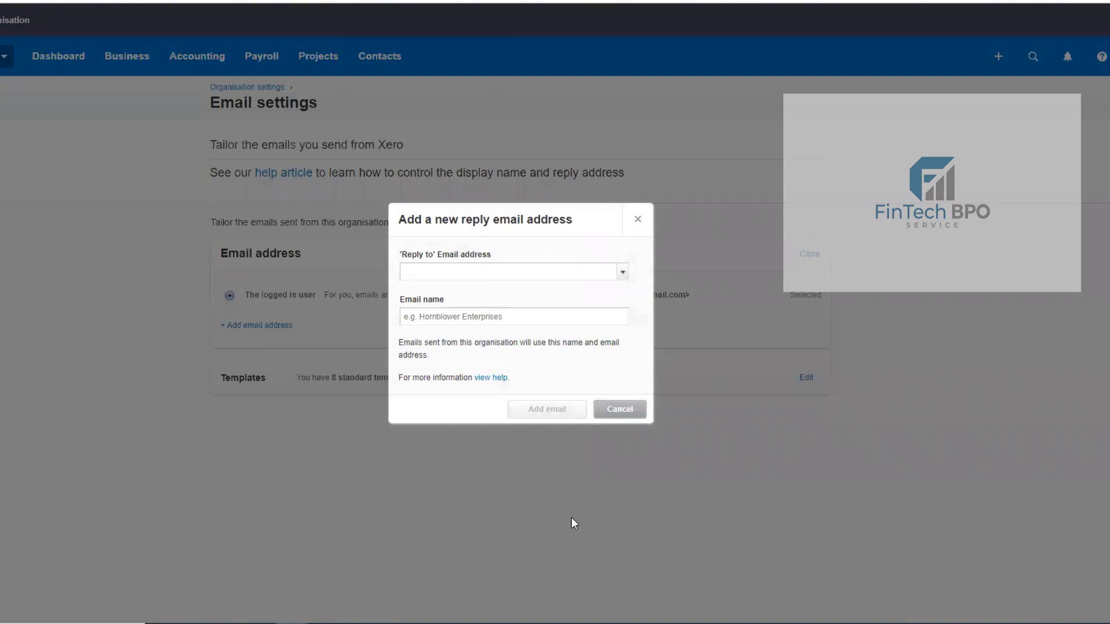
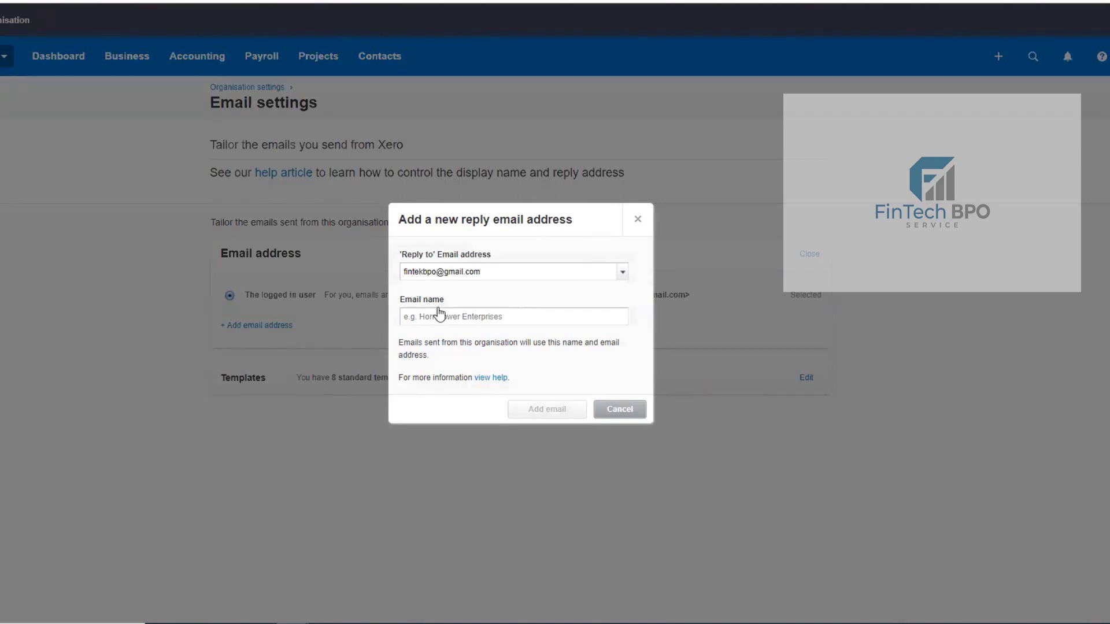
click(437, 315)
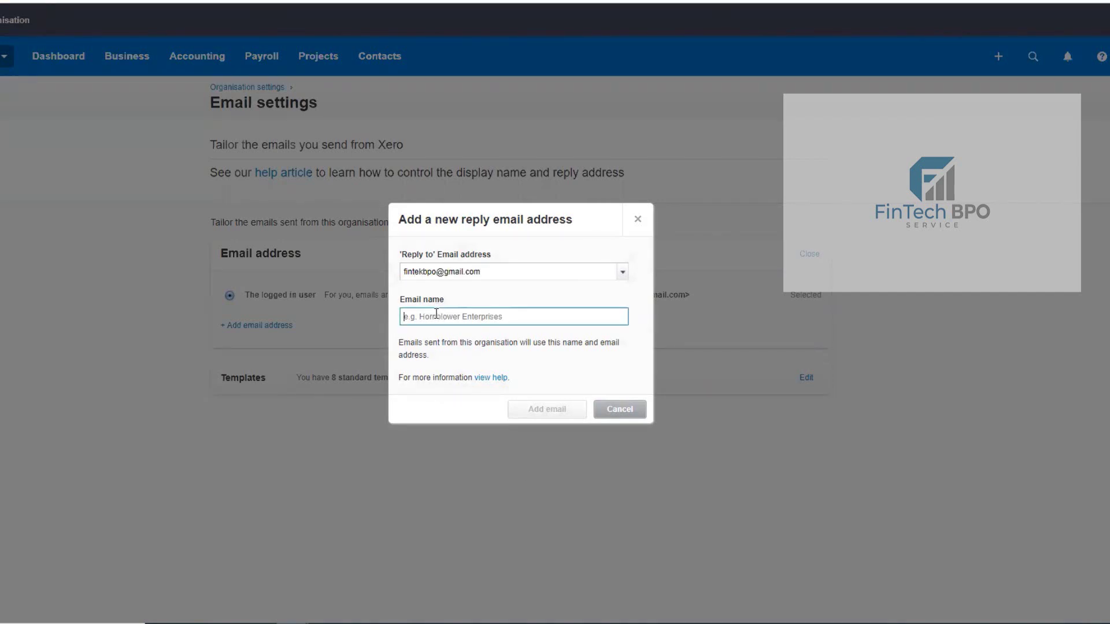
text(FinTe)
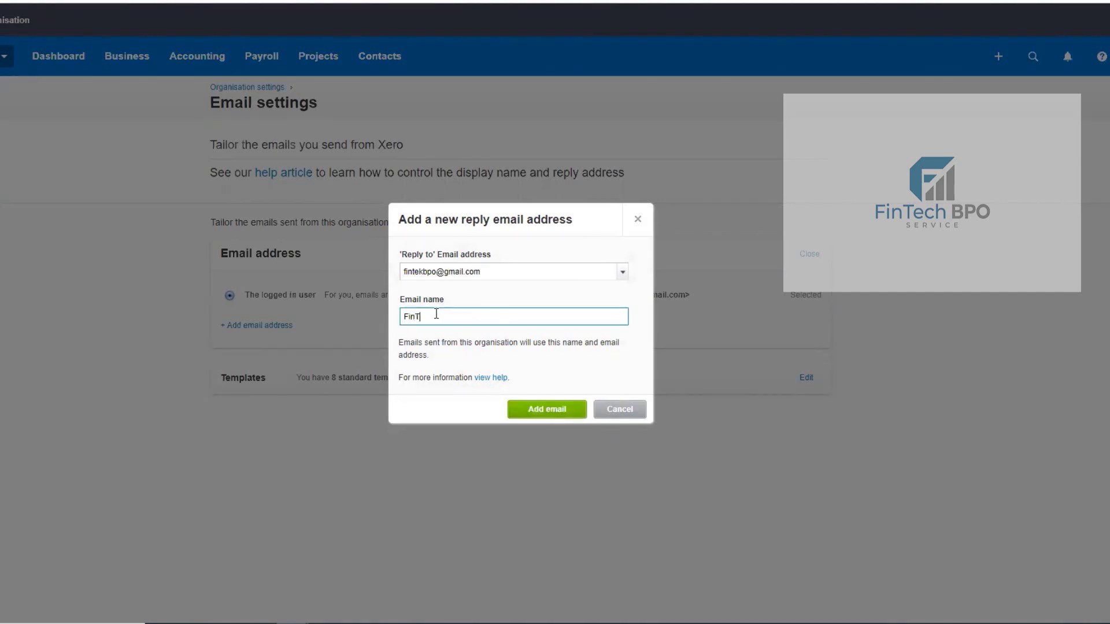
text(k)
click(526, 410)
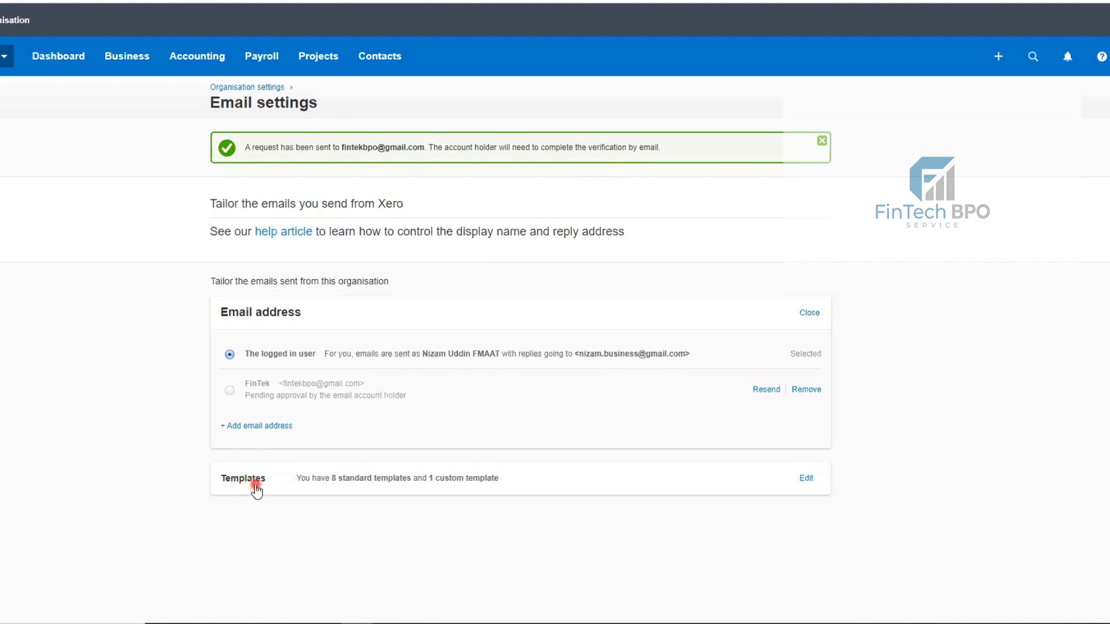
- Expand the Templates row to list the eight Basic templates plus the Overdue - payment reminder template
double_click(258, 484)
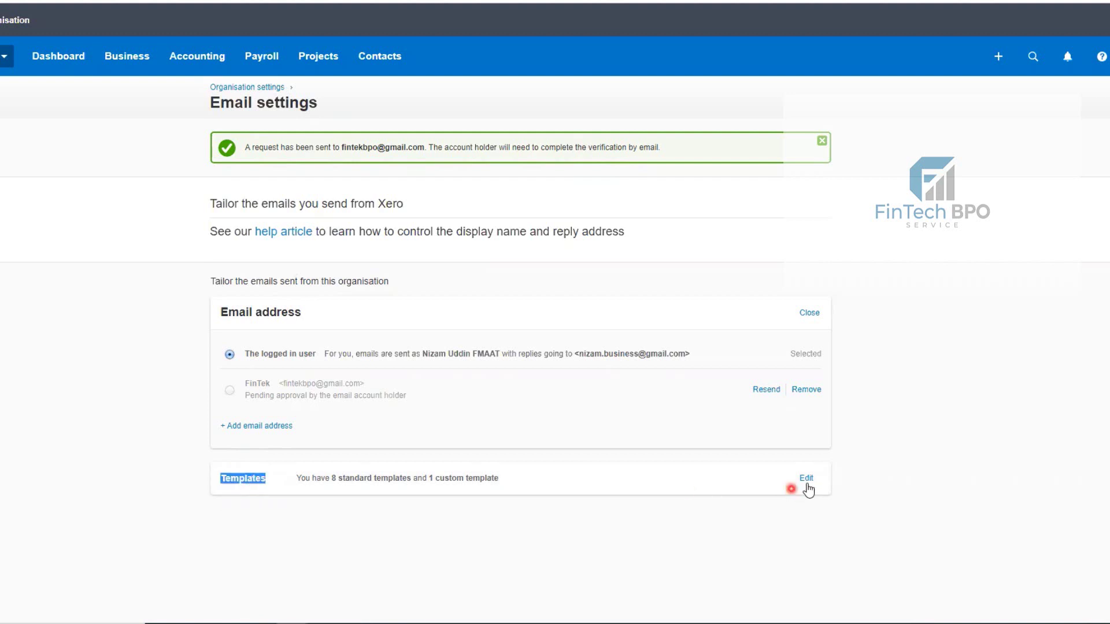
click(806, 480)
scroll(798, 404, down, 4)
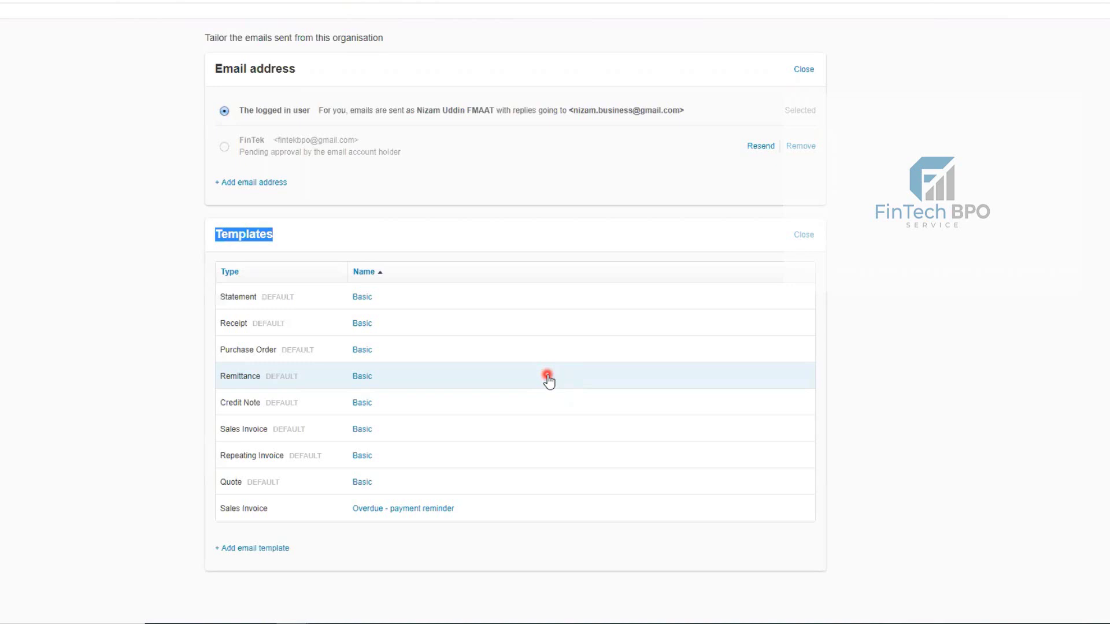
- Open the Sales Invoice 'Overdue - payment reminder' template and review its subject and message body
click(336, 512)
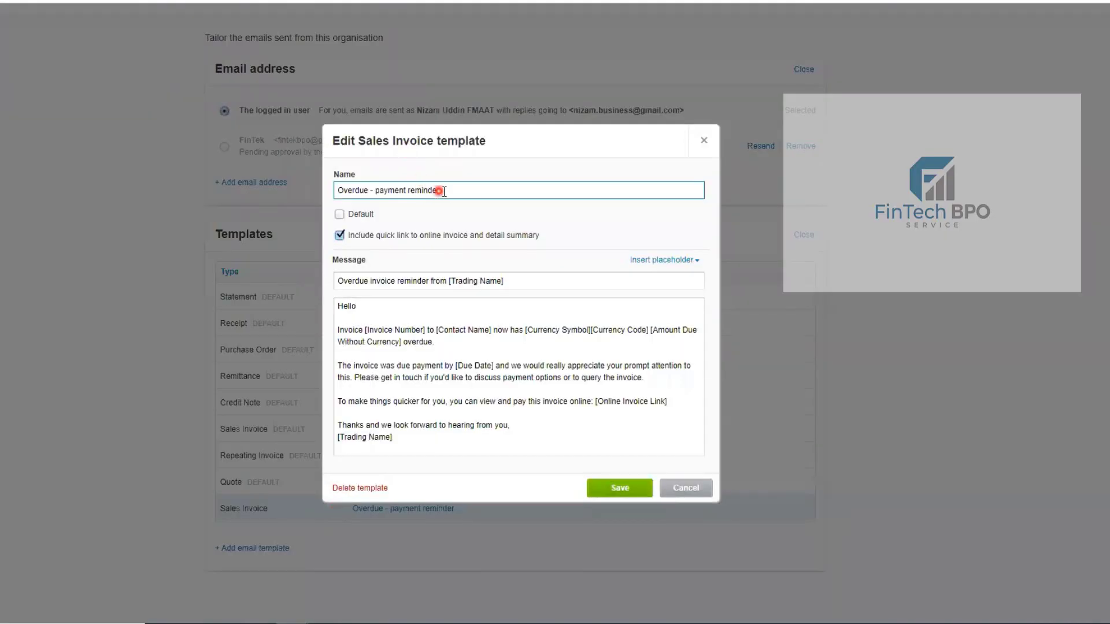
click(385, 191)
click(441, 281)
click(686, 381)
click(431, 386)
- Tick Default on the overdue reminder, cancel it, and save the Quote template
click(341, 215)
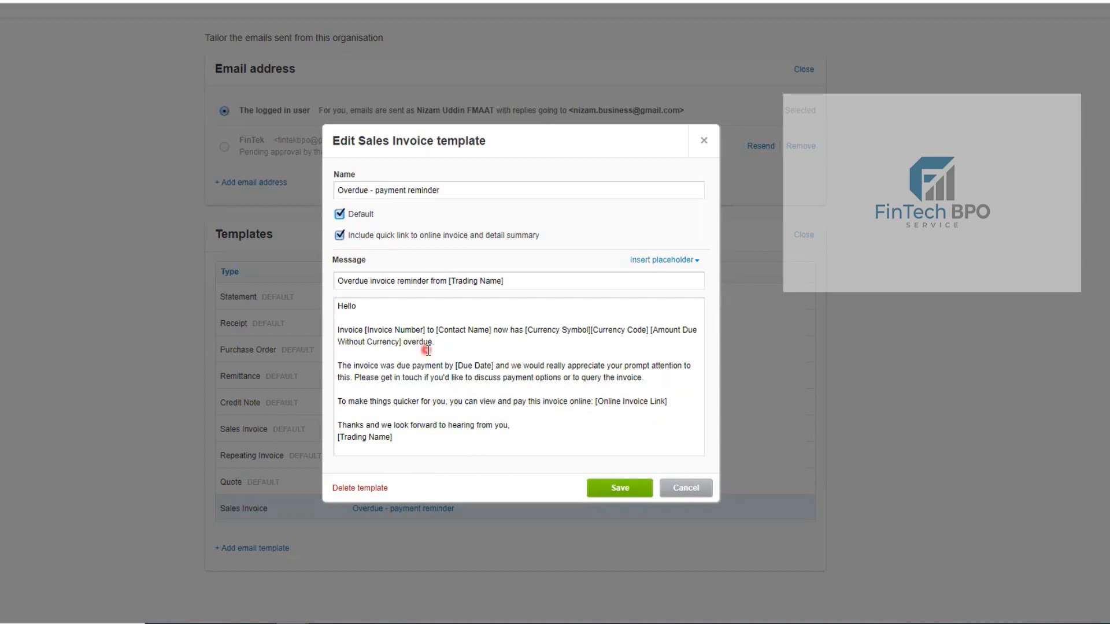
click(703, 488)
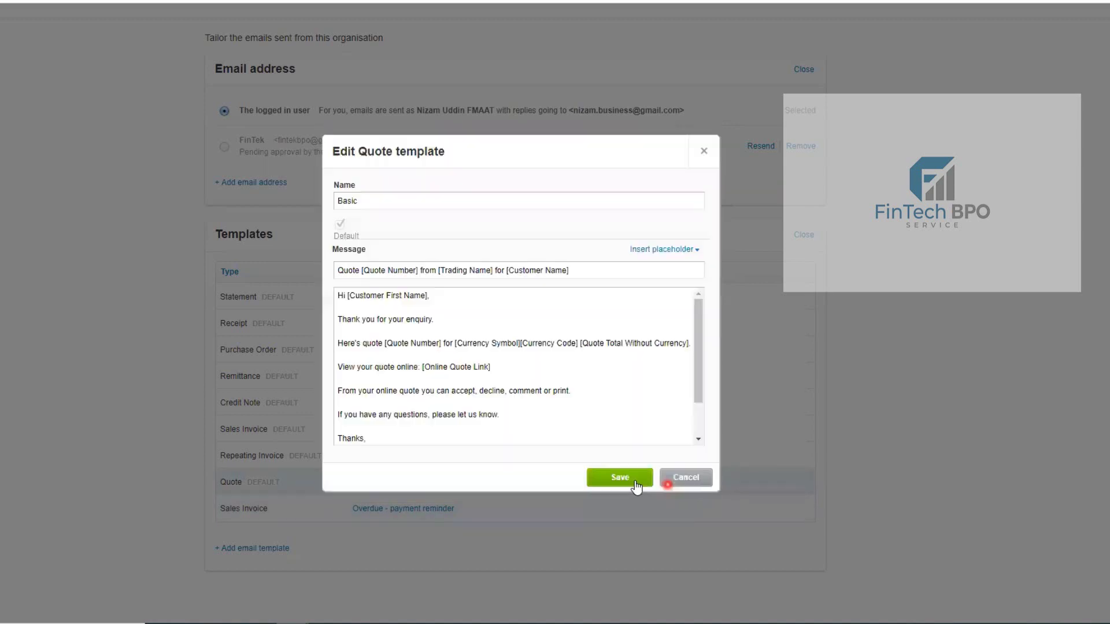
click(615, 478)
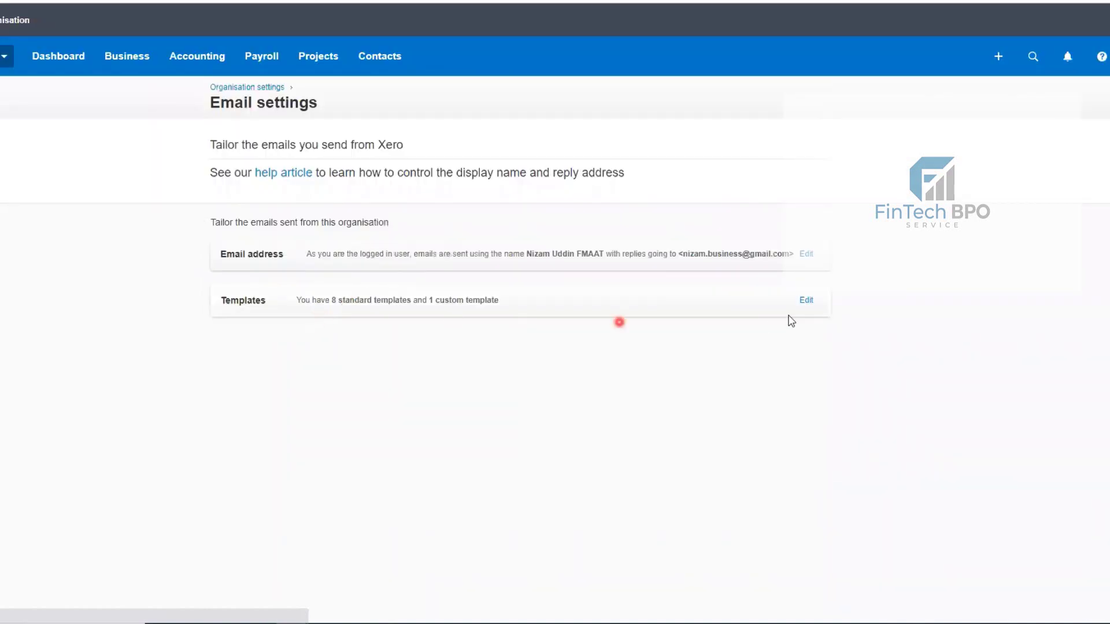
- Open and close the Statement and Credit Note templates without saving any changes
click(806, 301)
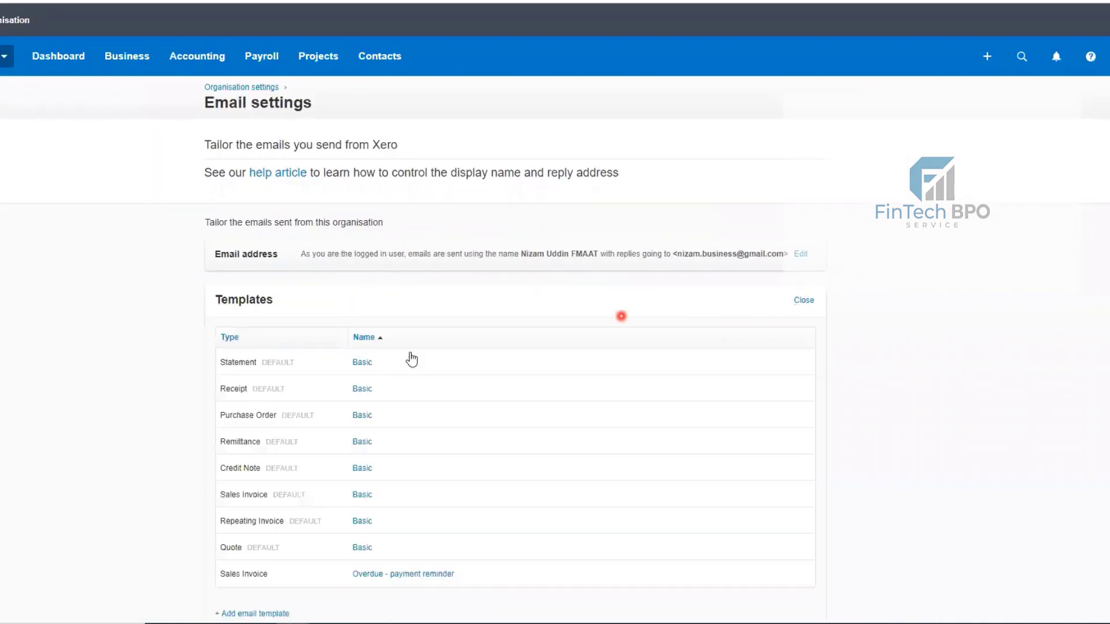
double_click(361, 362)
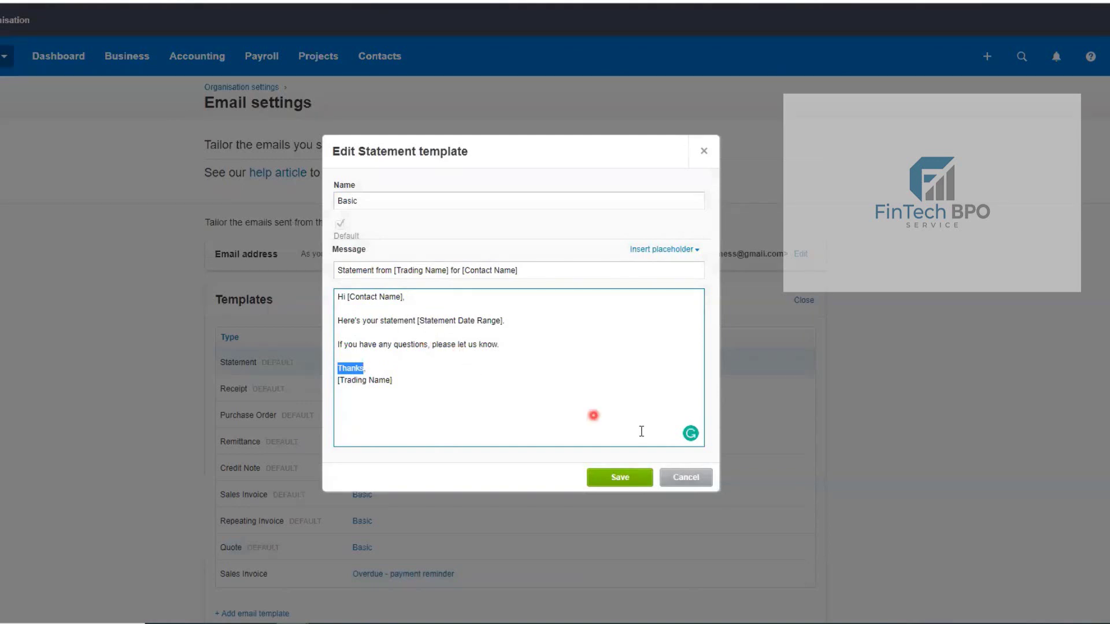
click(682, 477)
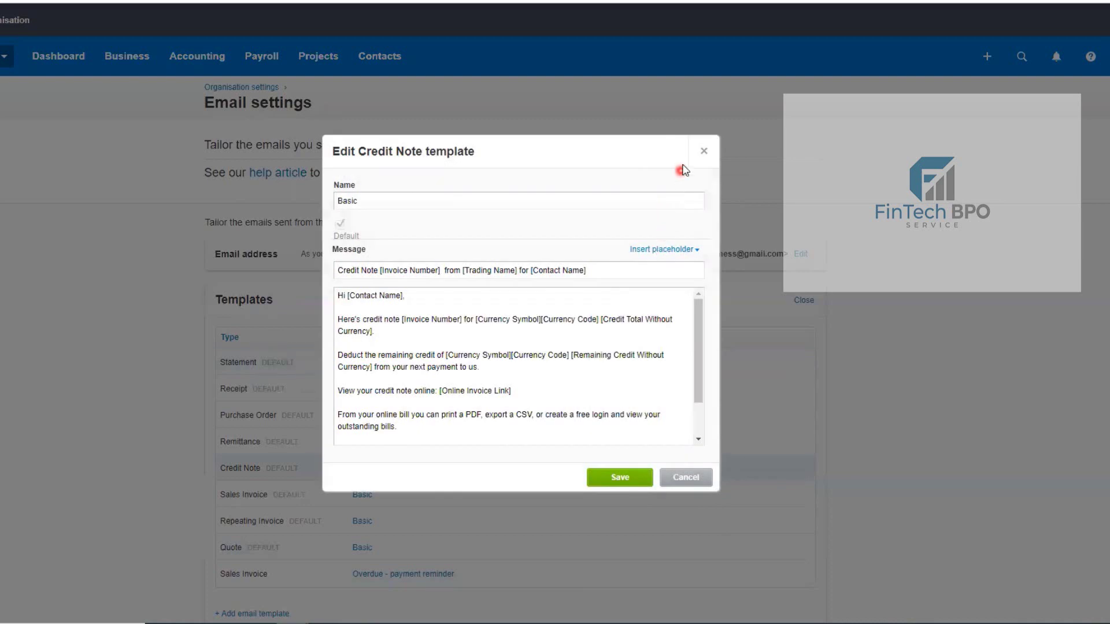
click(703, 150)
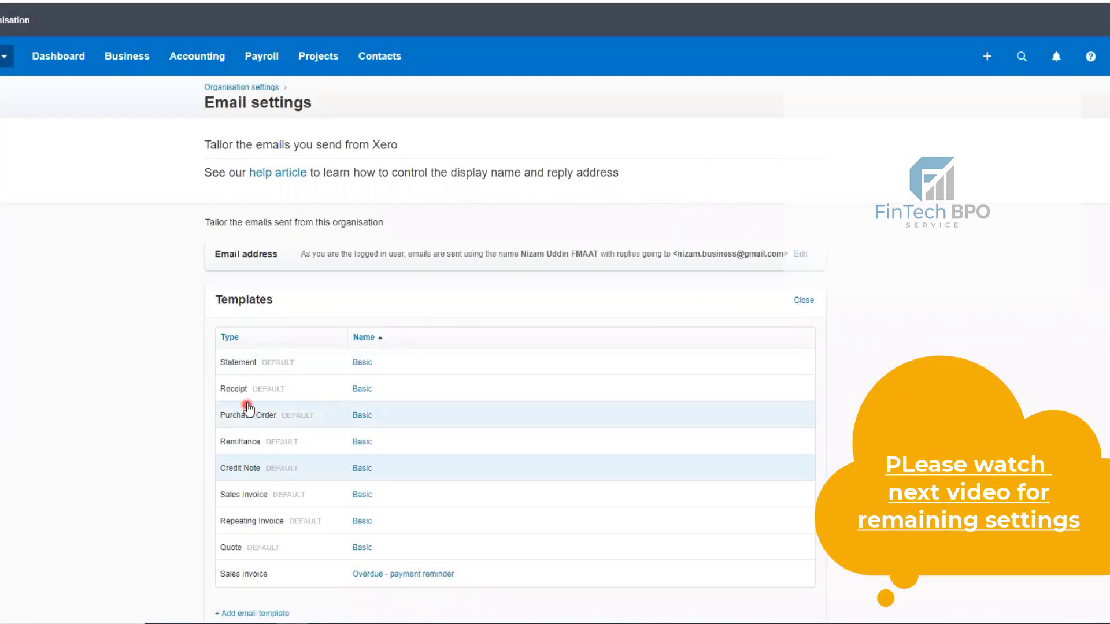